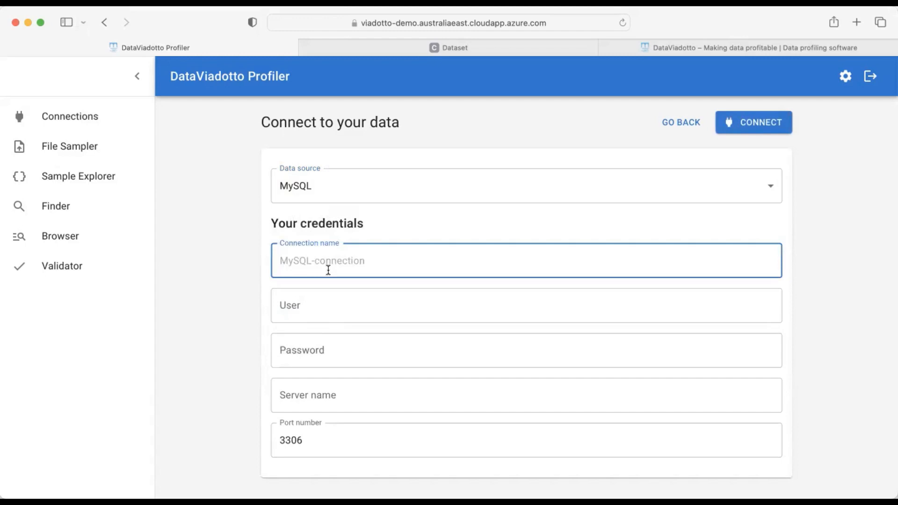
Connect to relational.fit.cvut.cz on port 3306 as connection 'Hockey' with user guest and its password
text(Hockey)
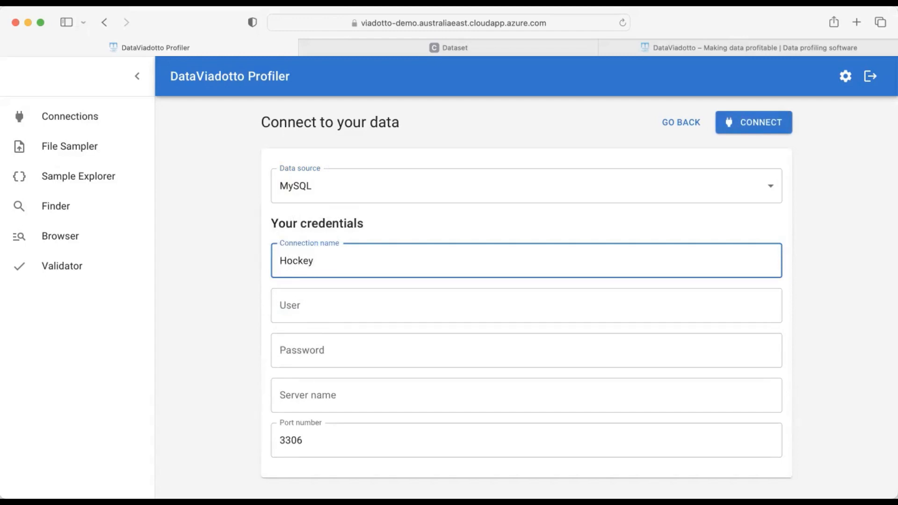
click(320, 306)
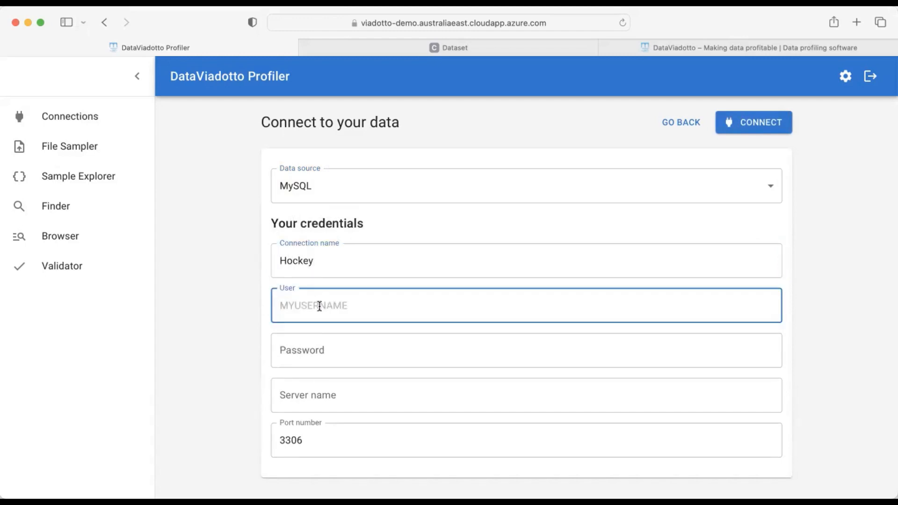
text(guest)
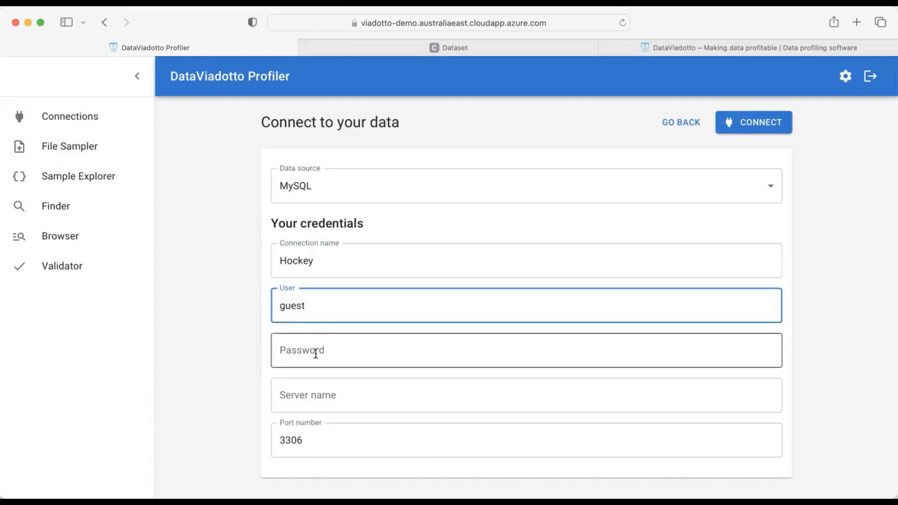
click(315, 354)
text(••••••••)
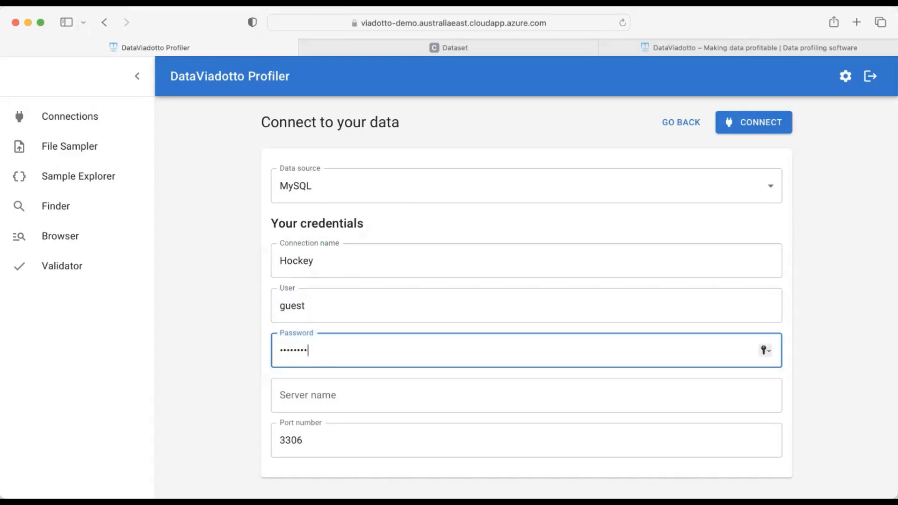
text(••)
click(306, 401)
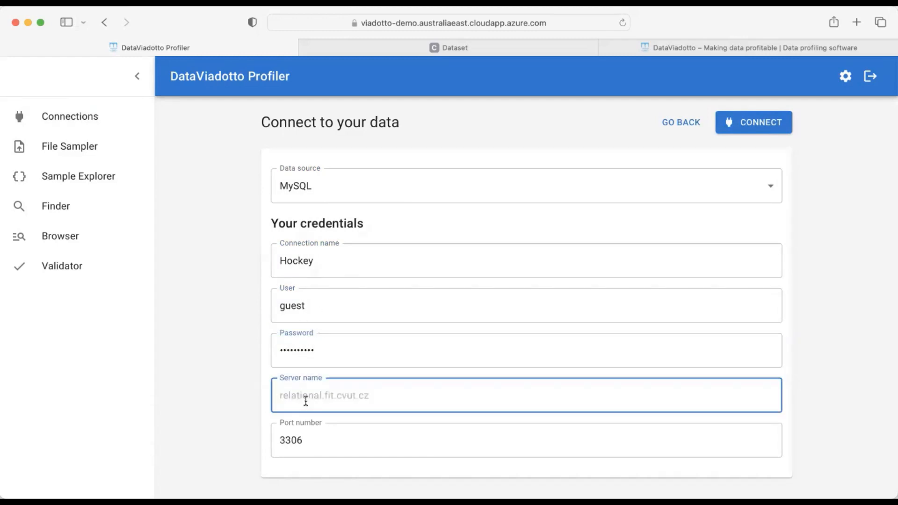
text(relational.fit.cvut.cz)
click(815, 425)
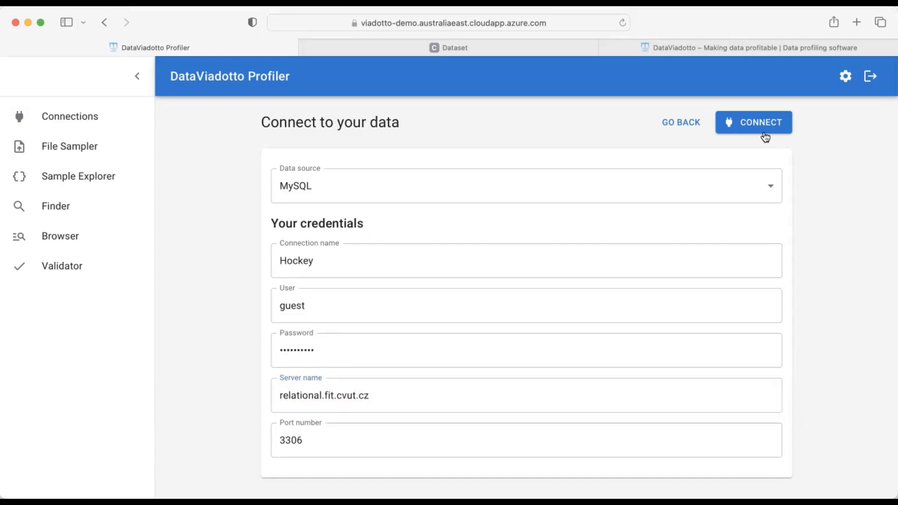
click(747, 123)
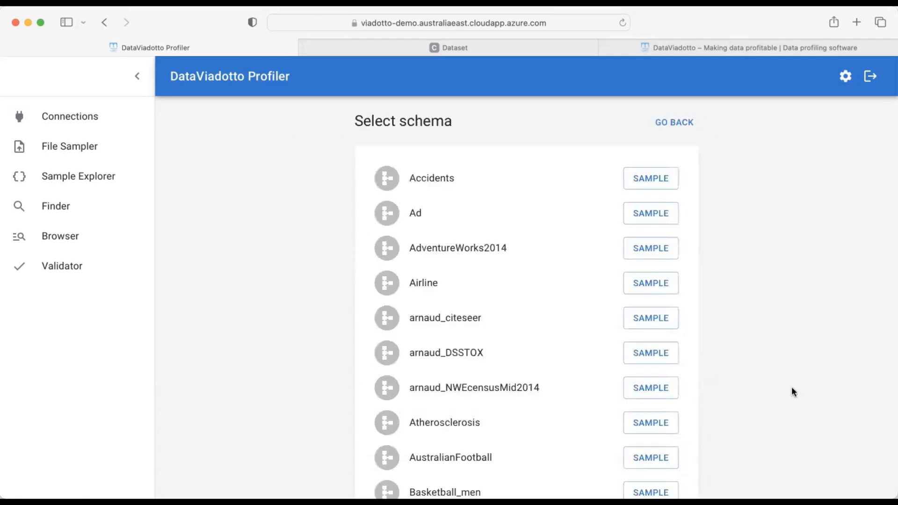
Scroll the schema list down to Hockey and start sampling it to load its 22 tables
scroll(589, 411, down, 10)
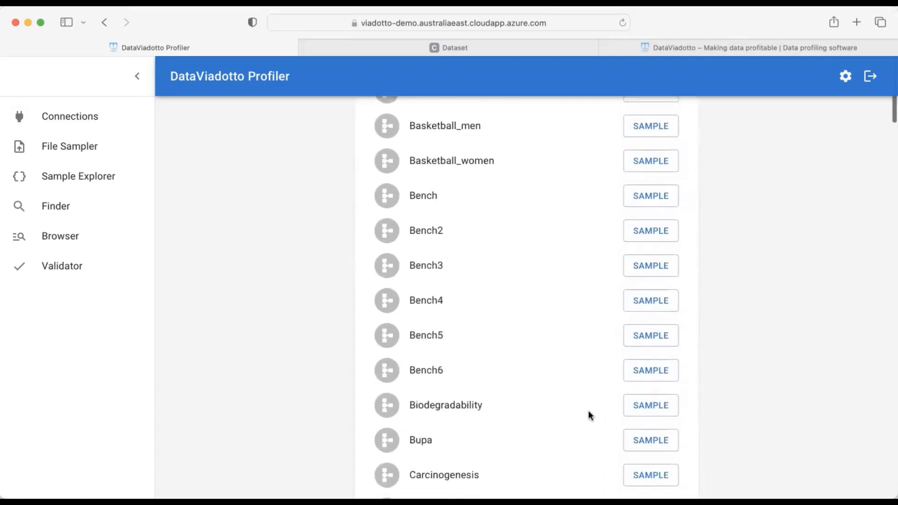
scroll(588, 411, down, 14)
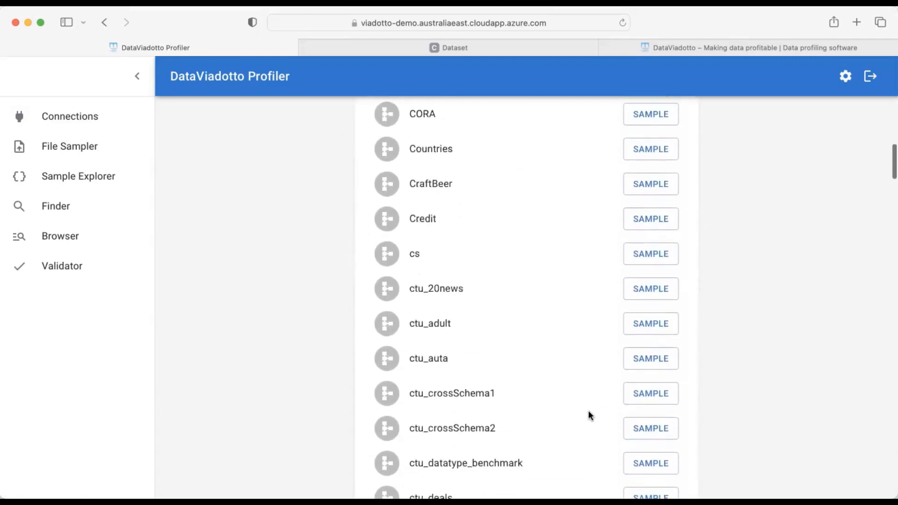
scroll(588, 411, down, 15)
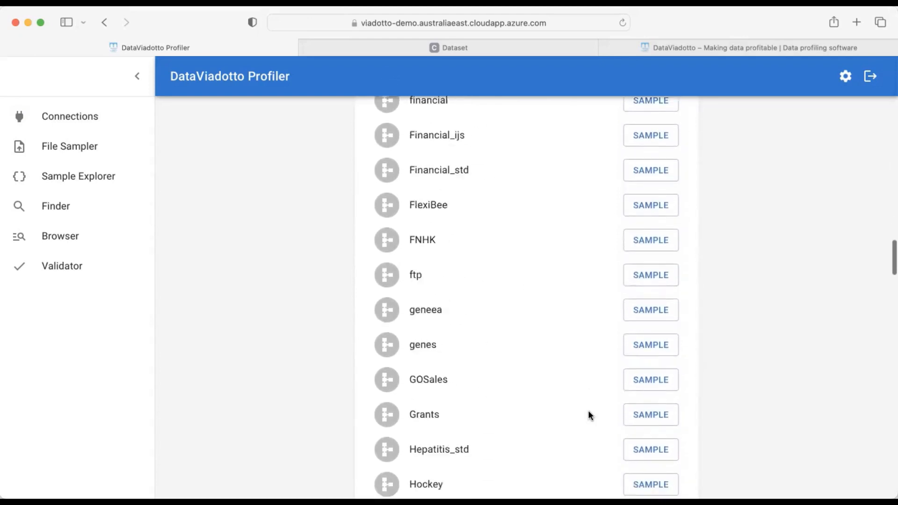
scroll(588, 410, down, 1)
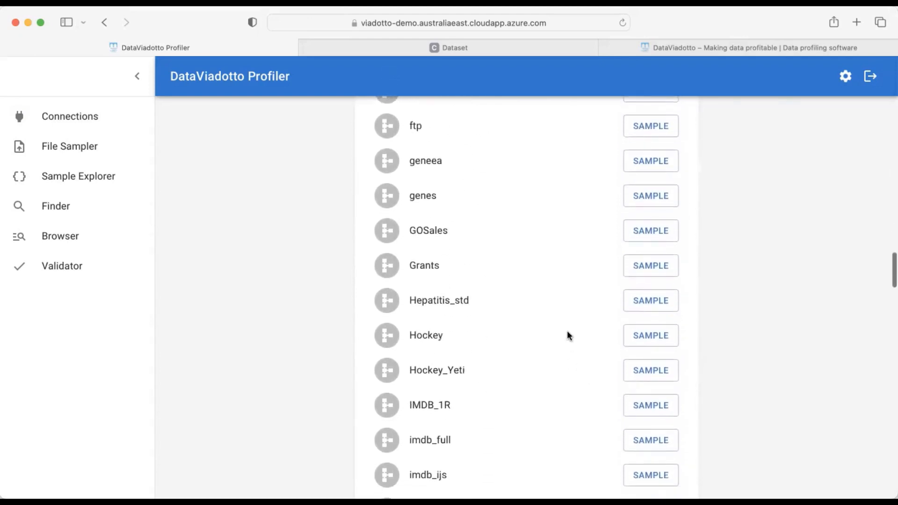
click(653, 336)
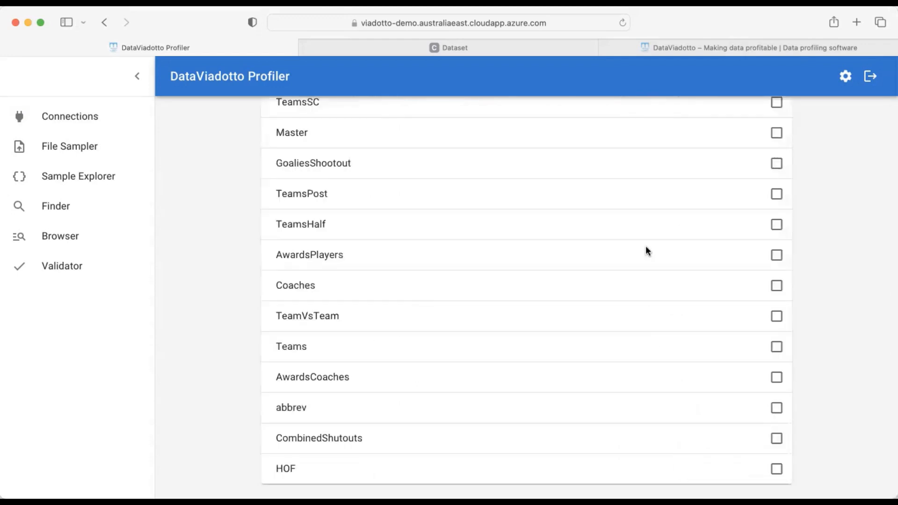
scroll(645, 250, up, 8)
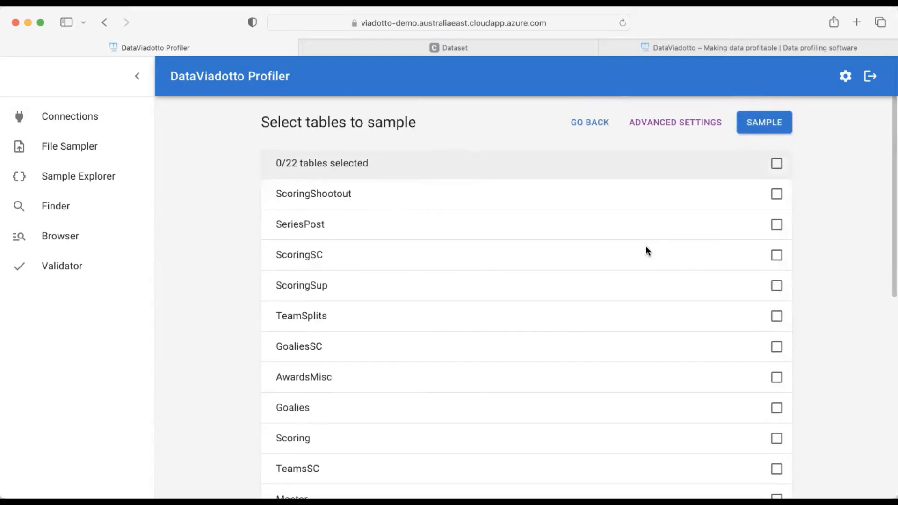
Select all 22 Hockey tables, sample them, and dismiss the completion notice
click(776, 165)
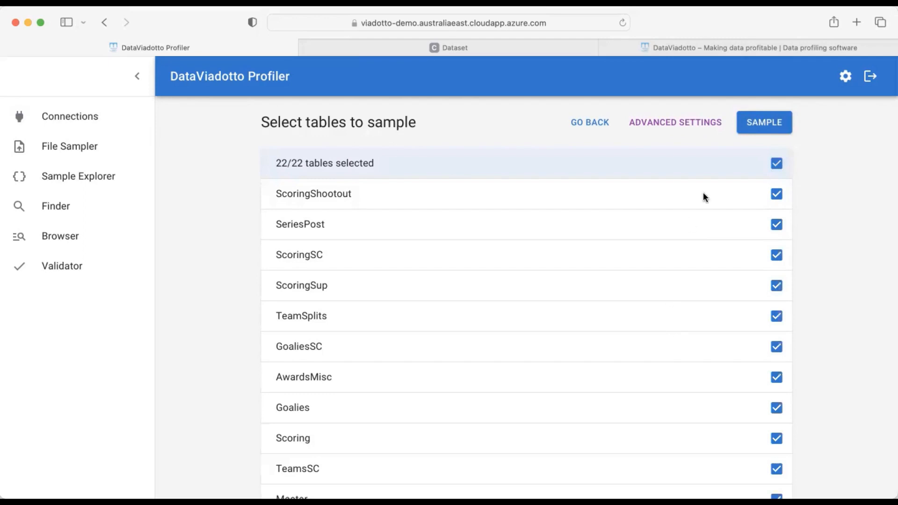
click(762, 124)
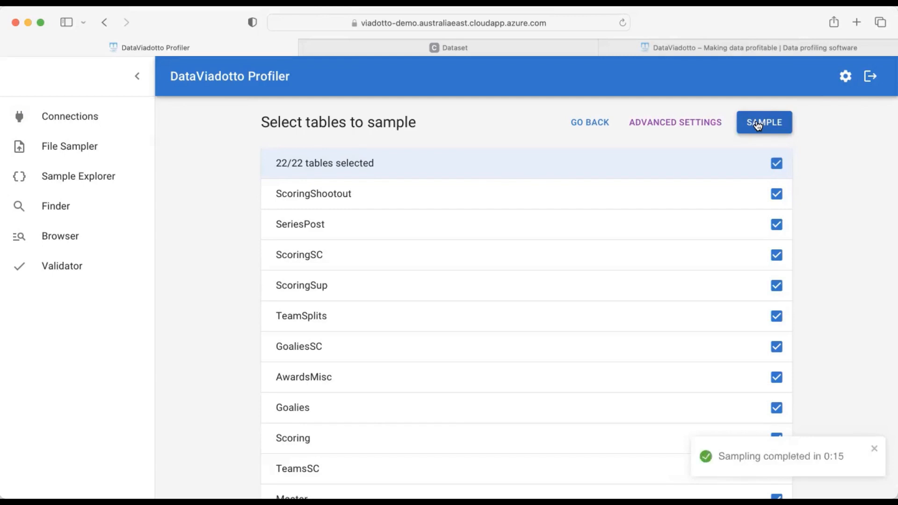
click(874, 450)
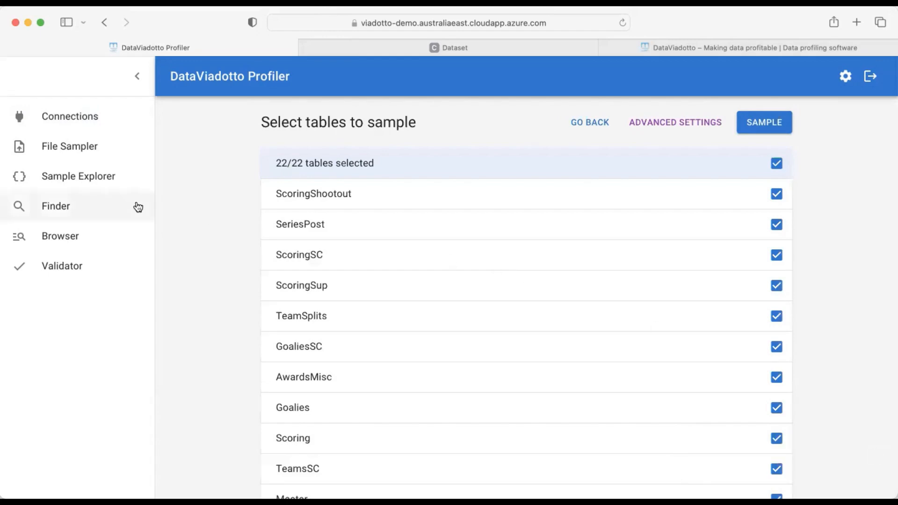
Review the column metadata of the Hockey.TeamVsTeam sample (25602 rows) in Sample Explorer, then close it
click(92, 182)
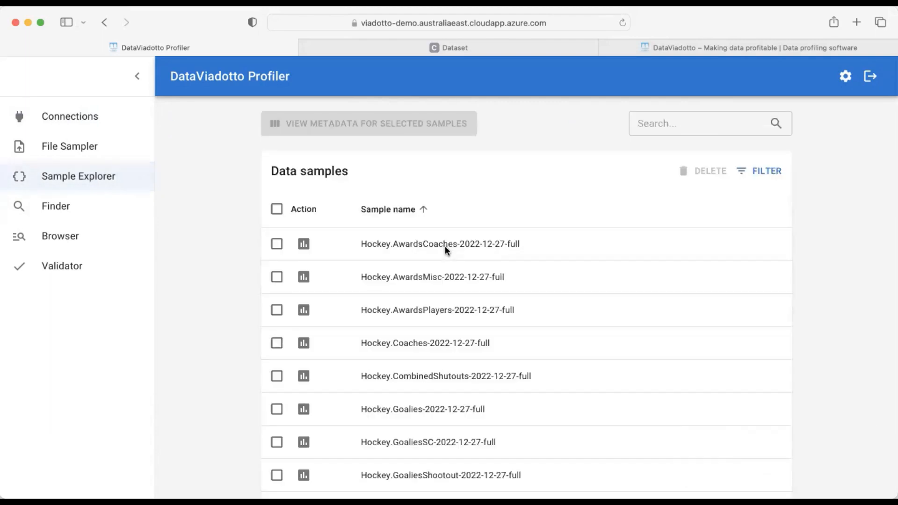
scroll(459, 425, down, 10)
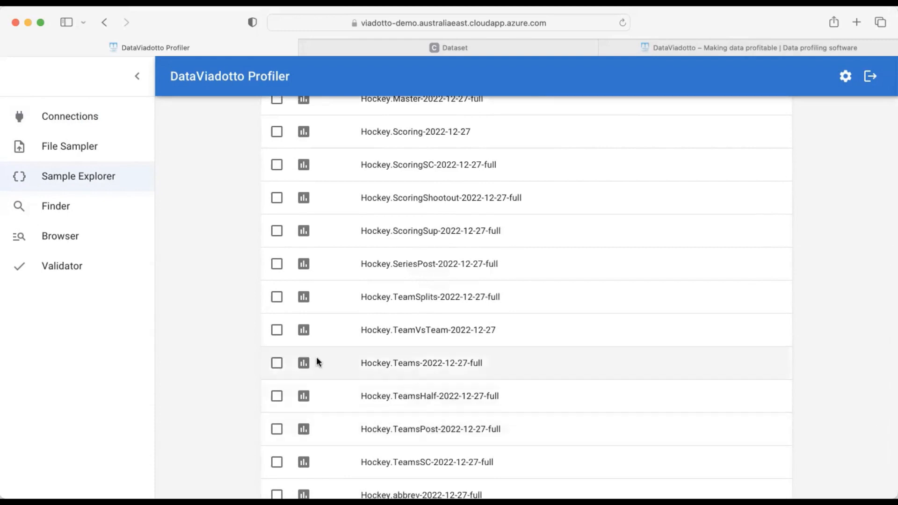
click(303, 331)
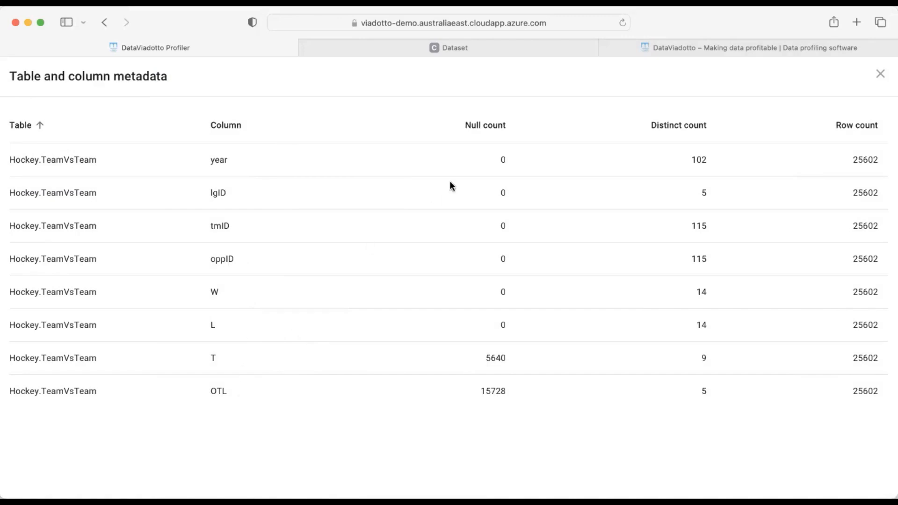
mouse_move(577, 126)
click(881, 76)
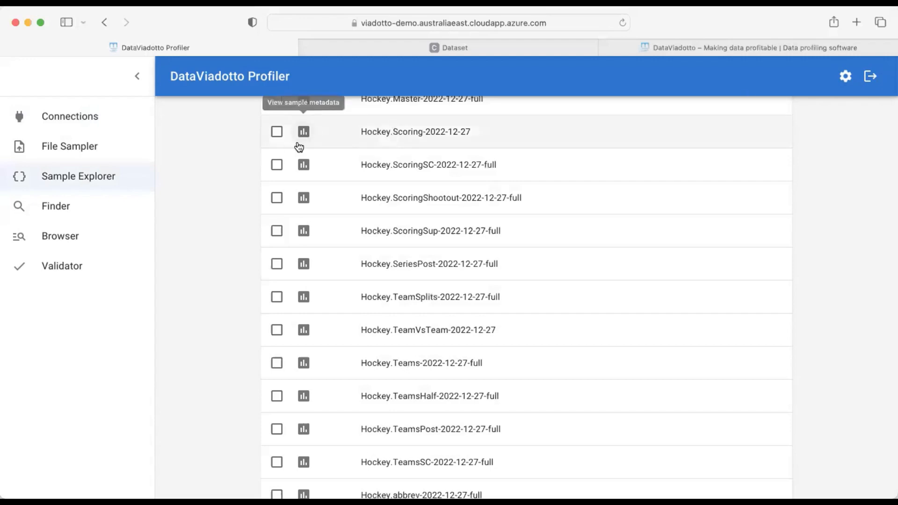
Visit the File Sampler page briefly, scrolling back to its top
click(85, 153)
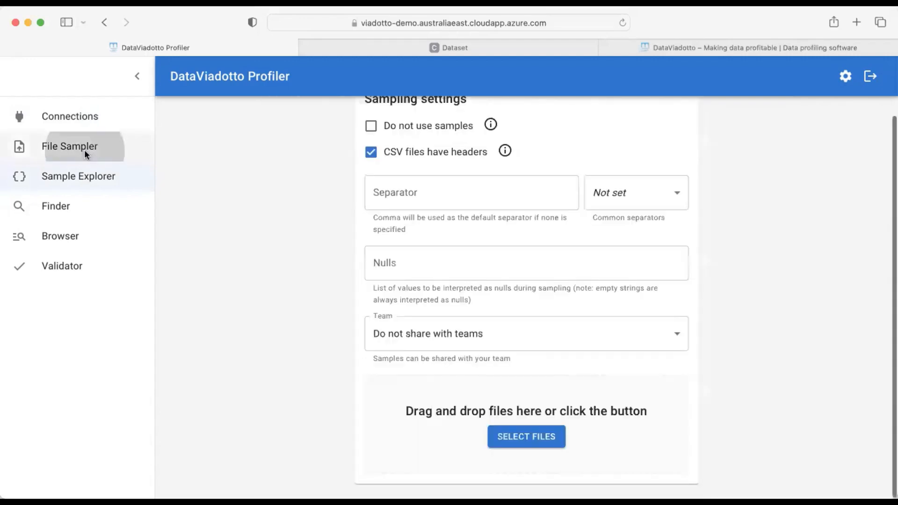
scroll(249, 202, up, 2)
scroll(250, 206, up, 1)
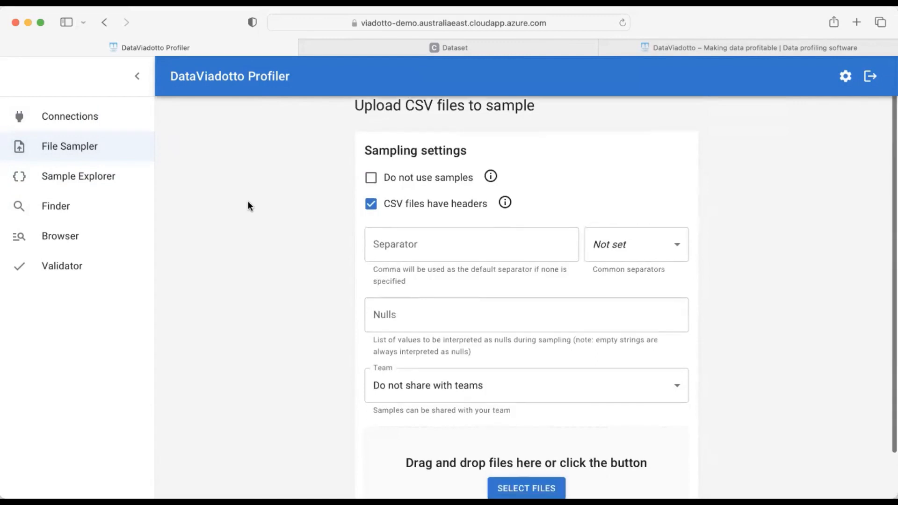
scroll(248, 203, up, 1)
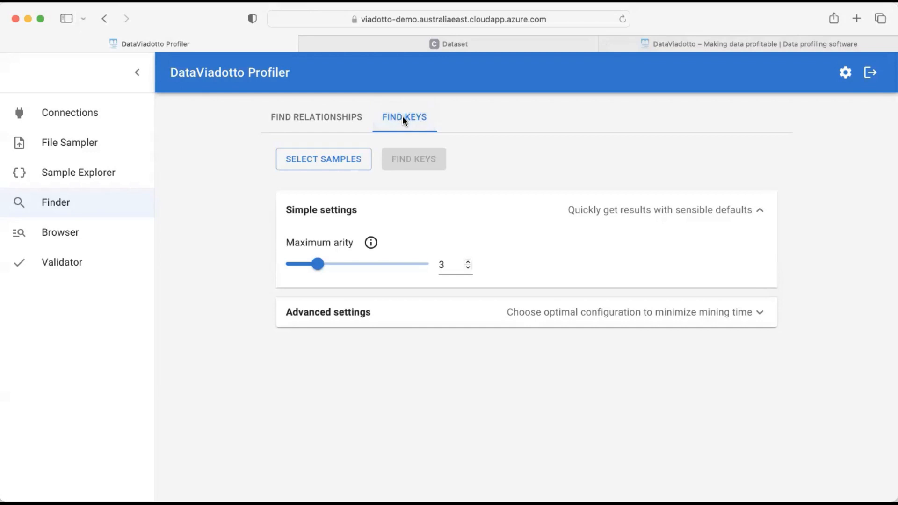
Select all 22 Hockey samples for key mining
click(351, 160)
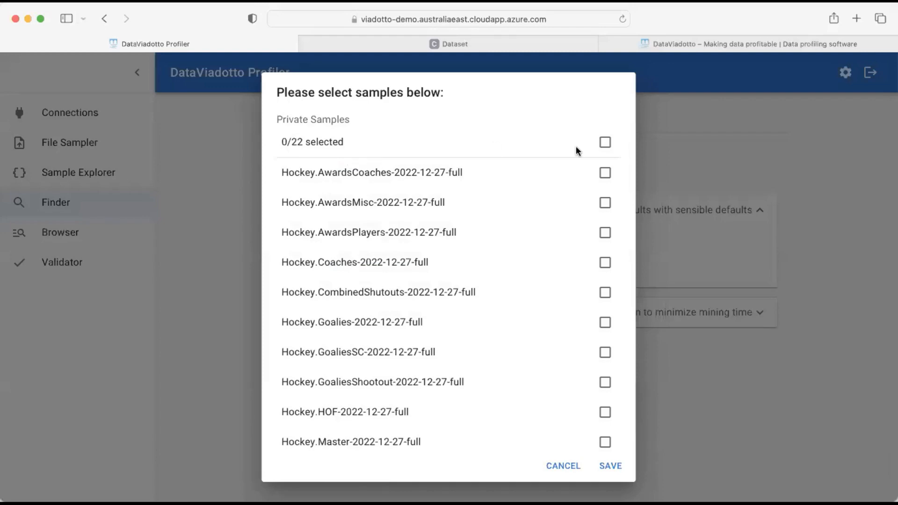
click(605, 142)
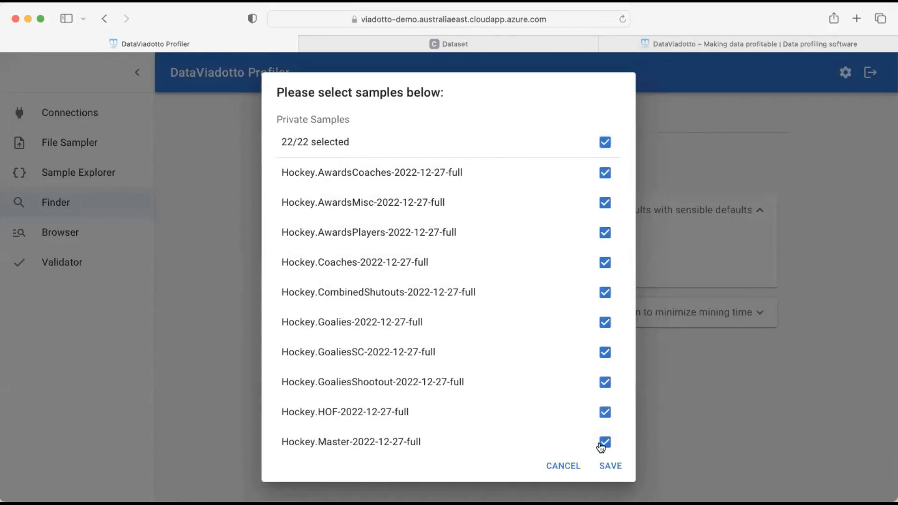
click(612, 467)
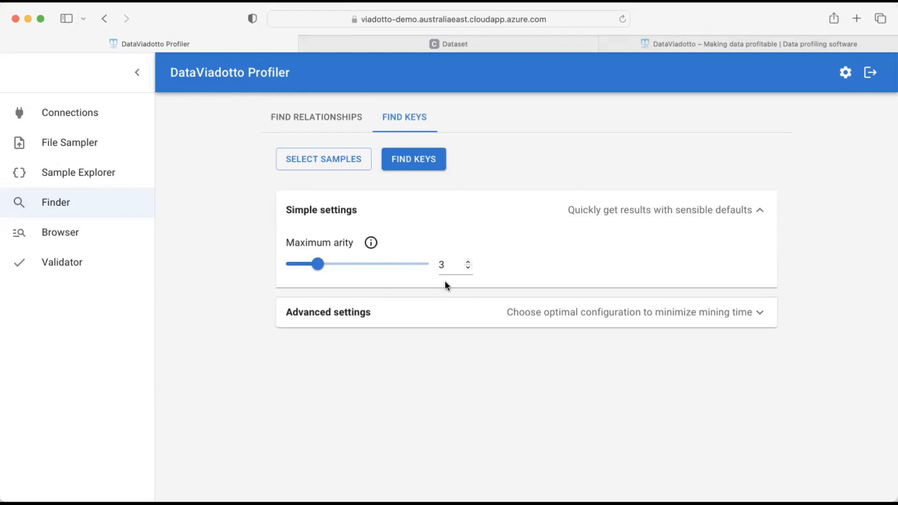
Mine keys with 75% completeness and arity 3, yielding 127 keys, then go to relationship finding
click(571, 317)
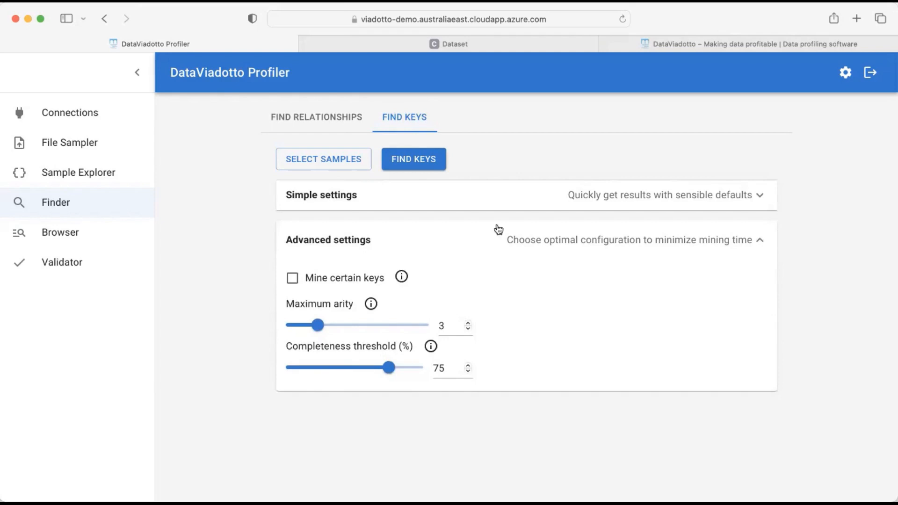
click(415, 161)
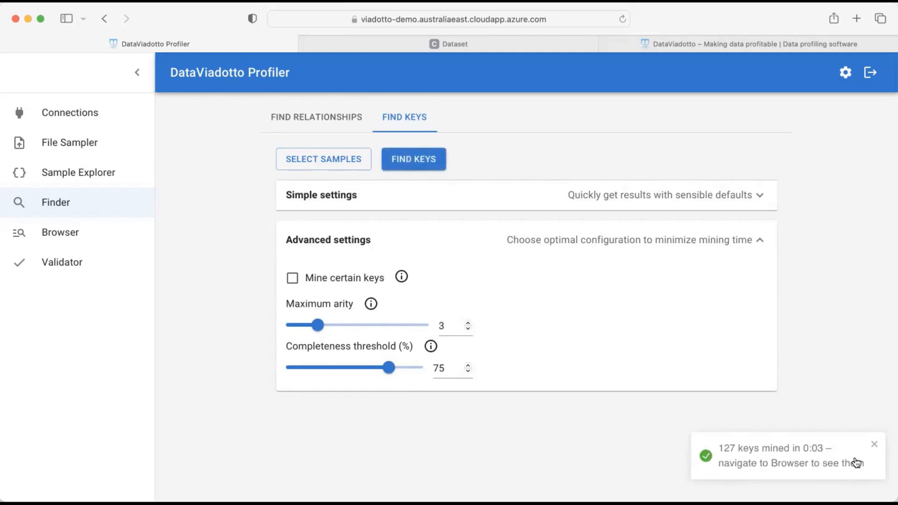
click(875, 445)
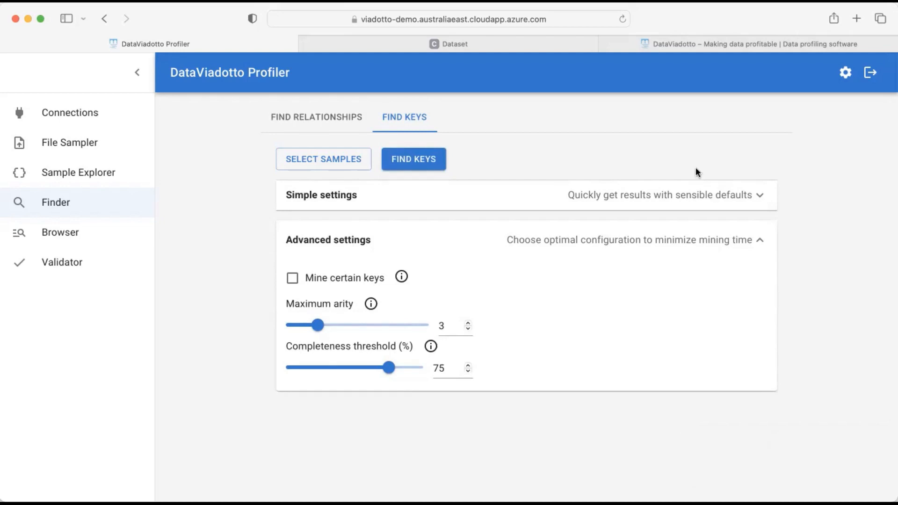
click(326, 124)
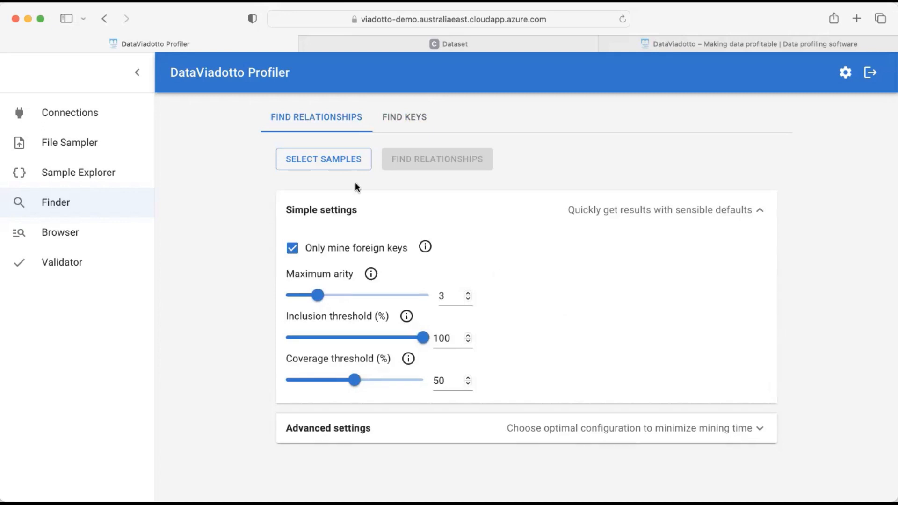
Select all 22 Hockey samples and mine foreign-key relationships, producing 47
click(345, 168)
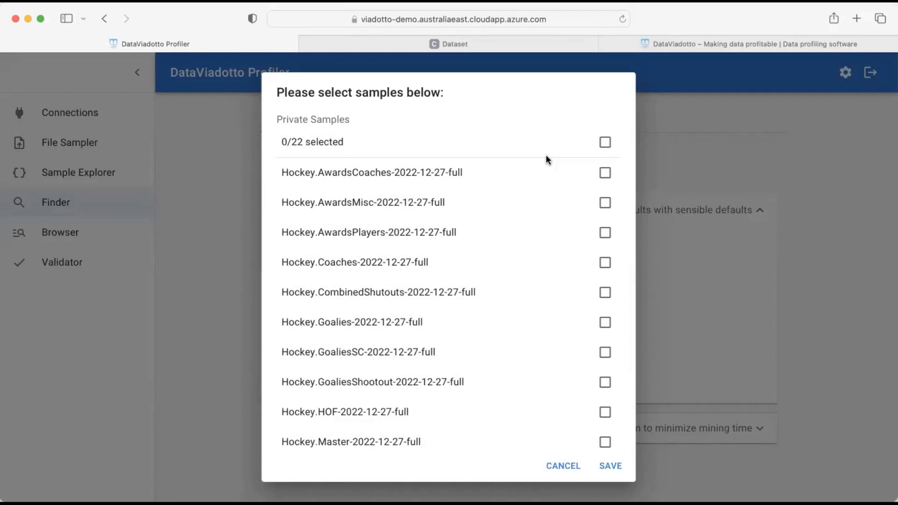
click(604, 145)
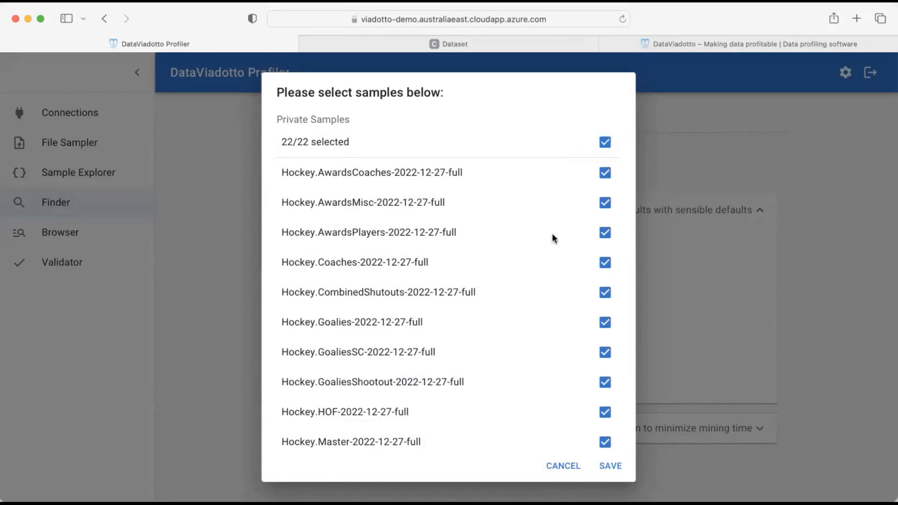
click(611, 467)
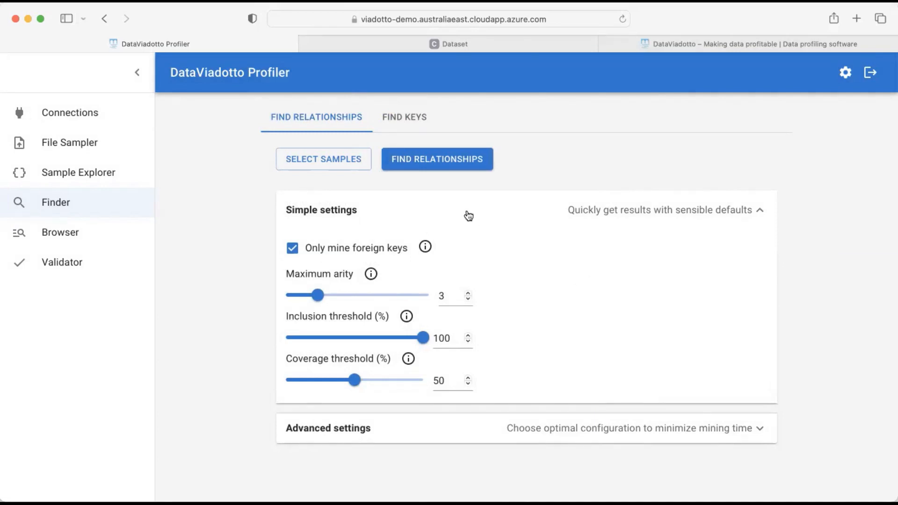
click(446, 159)
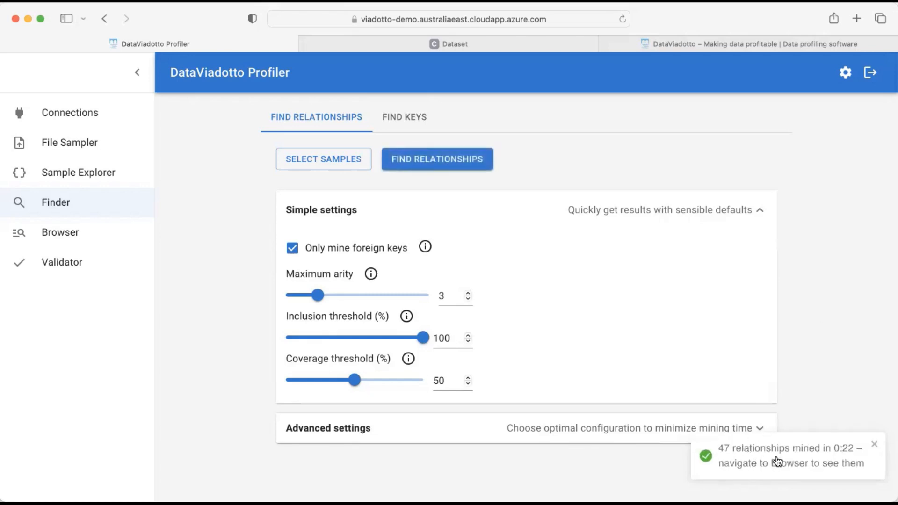
Load mined_keys.txt as the keys file in advanced settings and re-run relationship mining
click(460, 433)
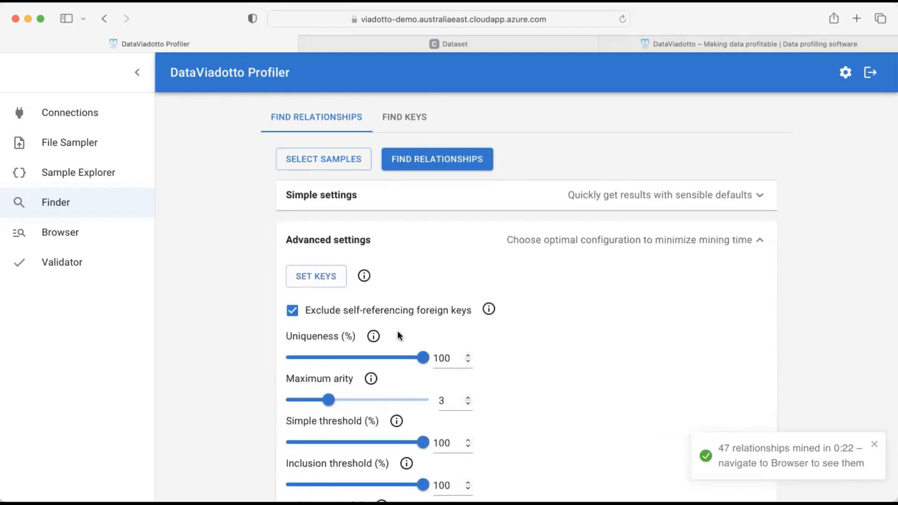
click(329, 281)
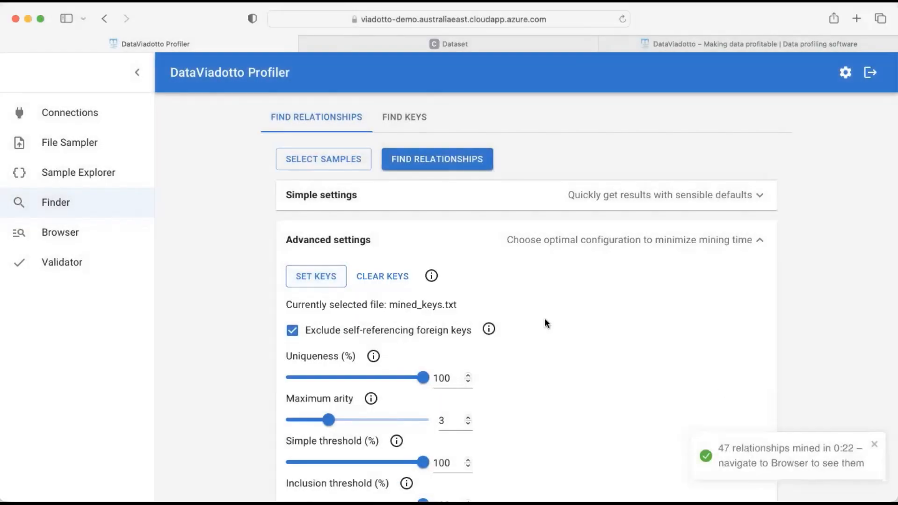
scroll(583, 347, down, 5)
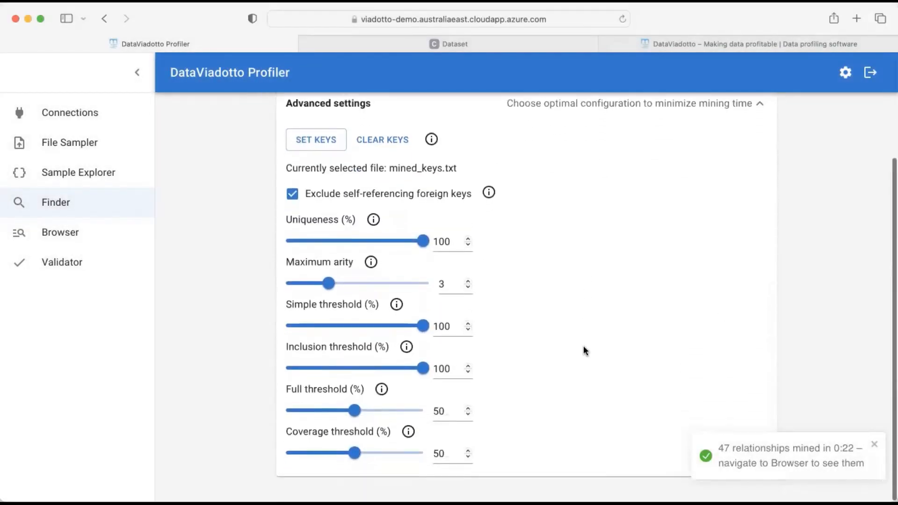
click(877, 447)
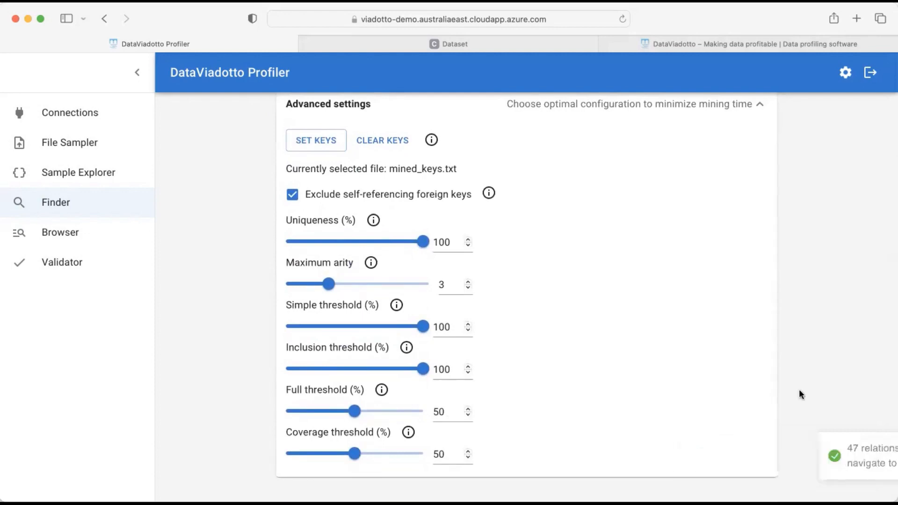
scroll(704, 300, up, 5)
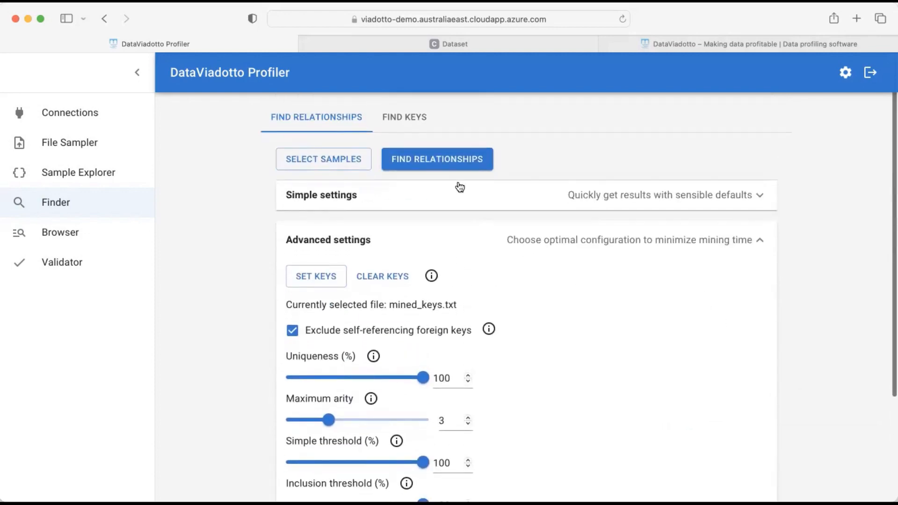
click(452, 162)
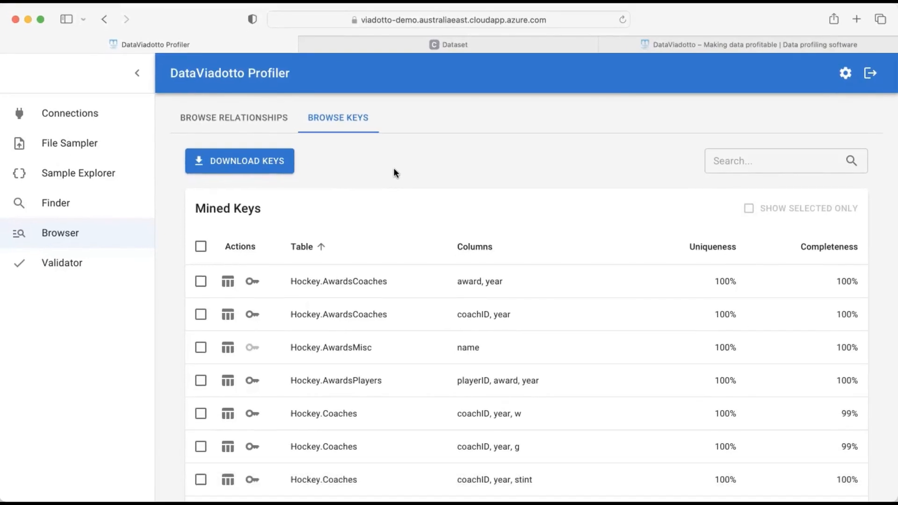
Browse the Mined Keys table down to the Hockey.SeriesPost keys such as year, series
click(69, 237)
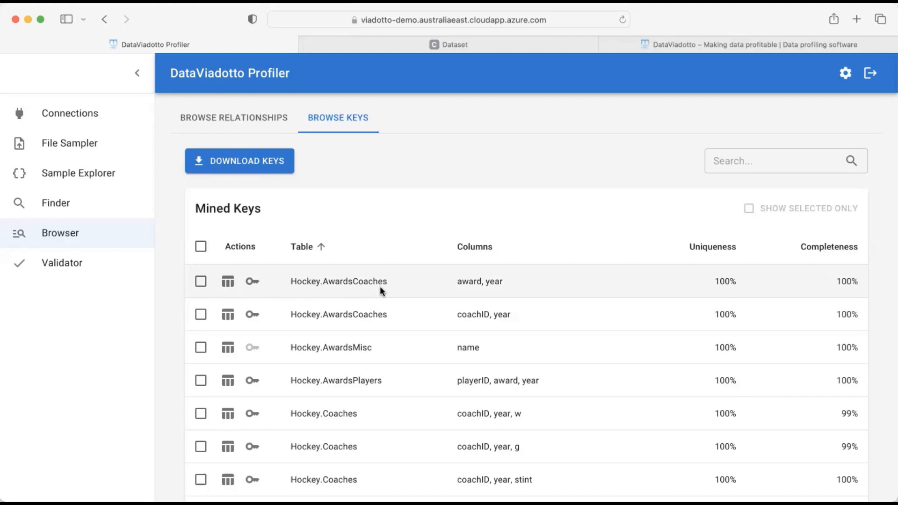
scroll(380, 287, down, 13)
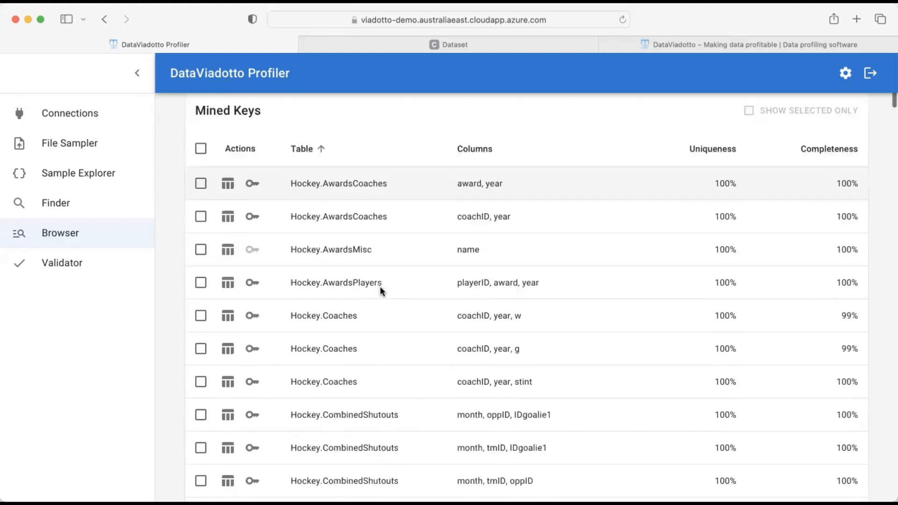
scroll(380, 287, down, 10)
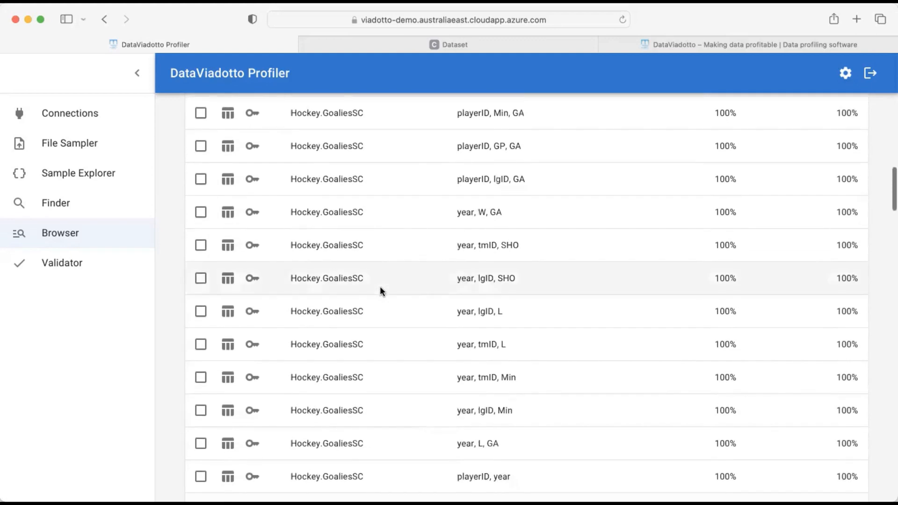
scroll(380, 291, down, 12)
scroll(380, 291, down, 12)
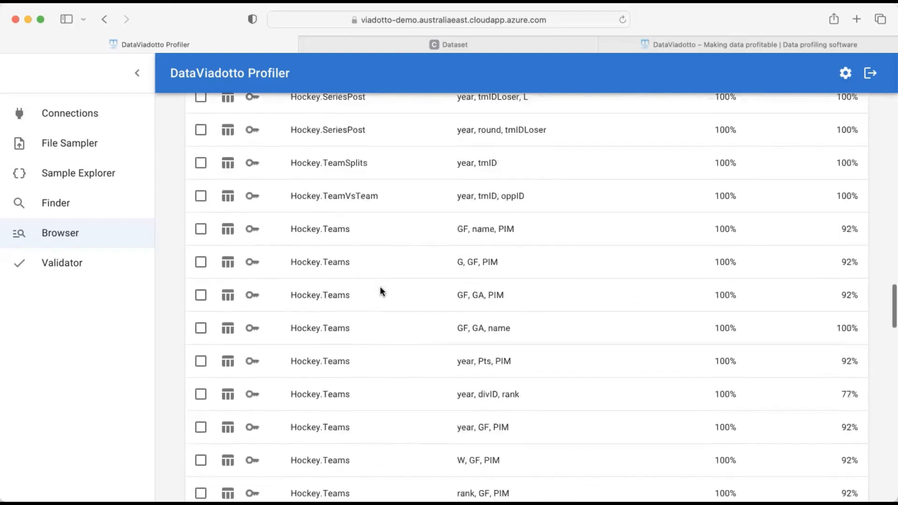
scroll(380, 291, up, 8)
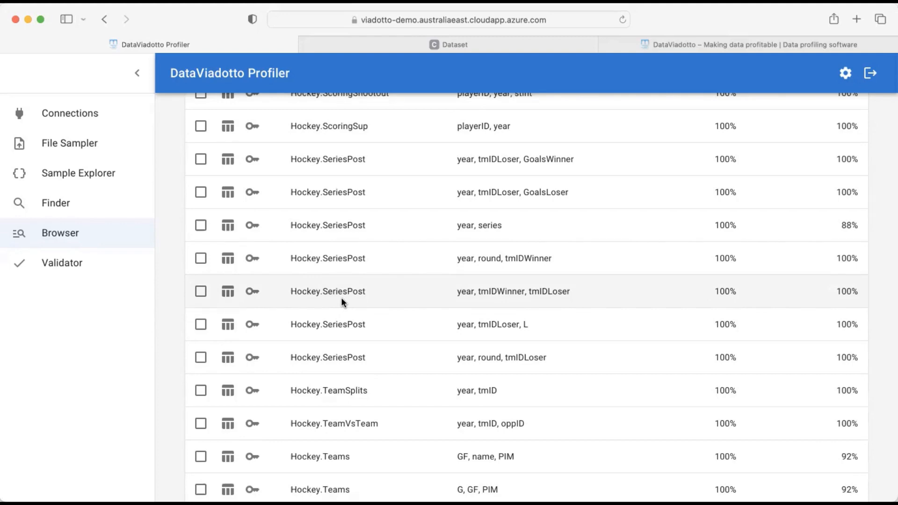
click(228, 293)
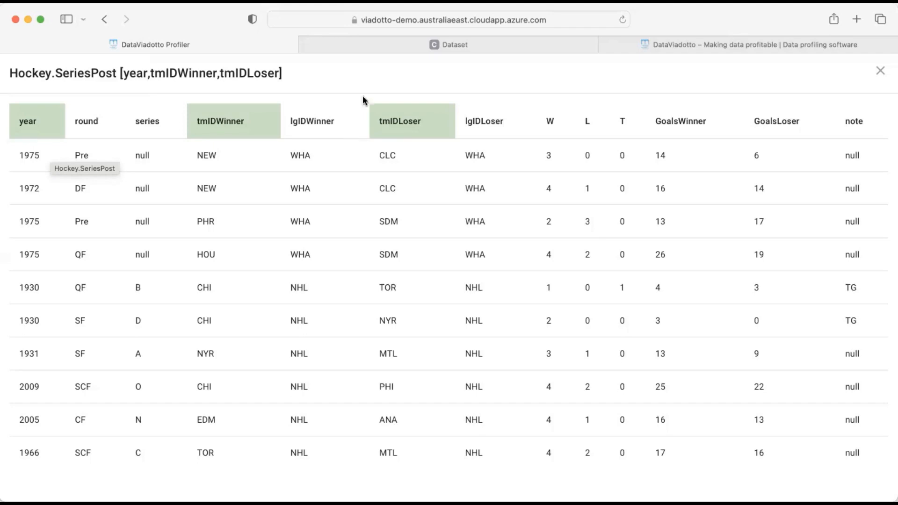
click(881, 73)
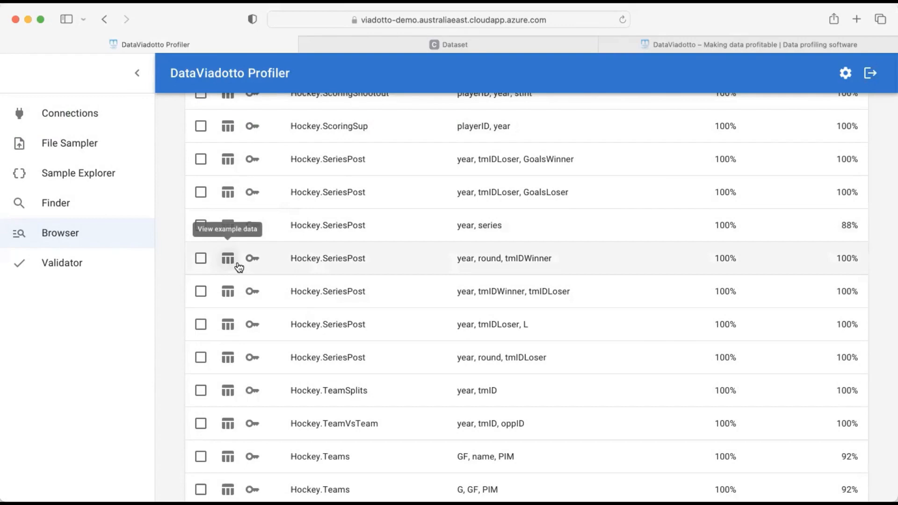
click(254, 260)
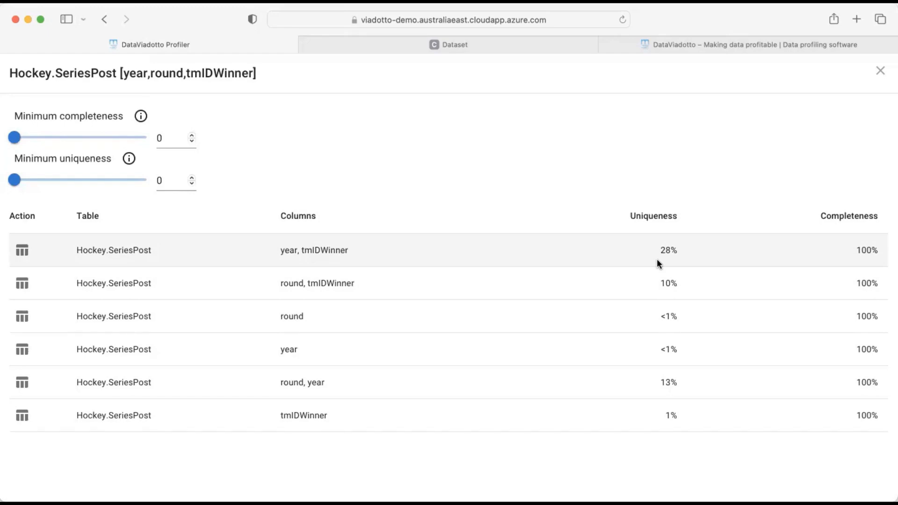
click(880, 71)
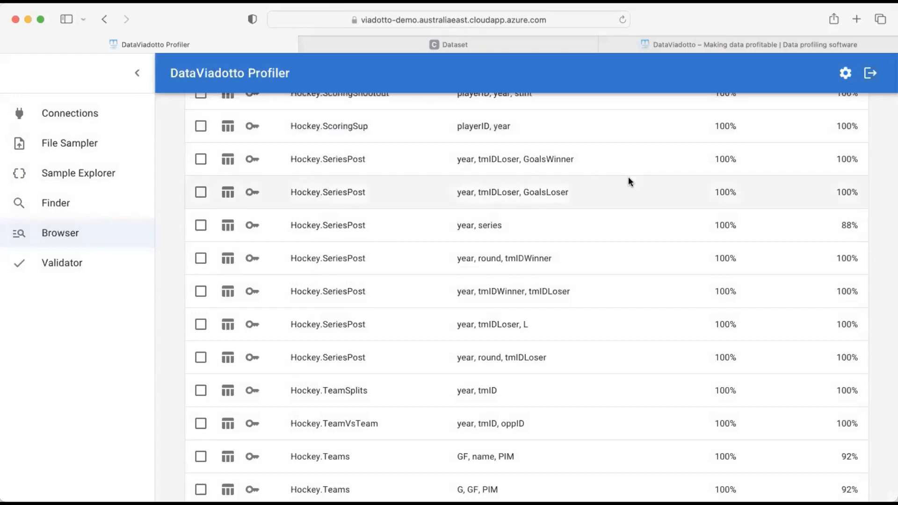
scroll(628, 177, up, 15)
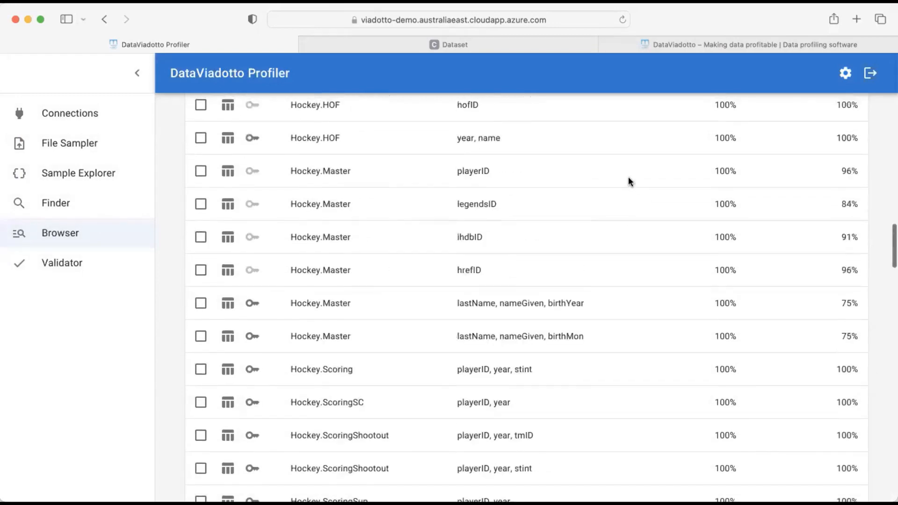
scroll(628, 176, up, 10)
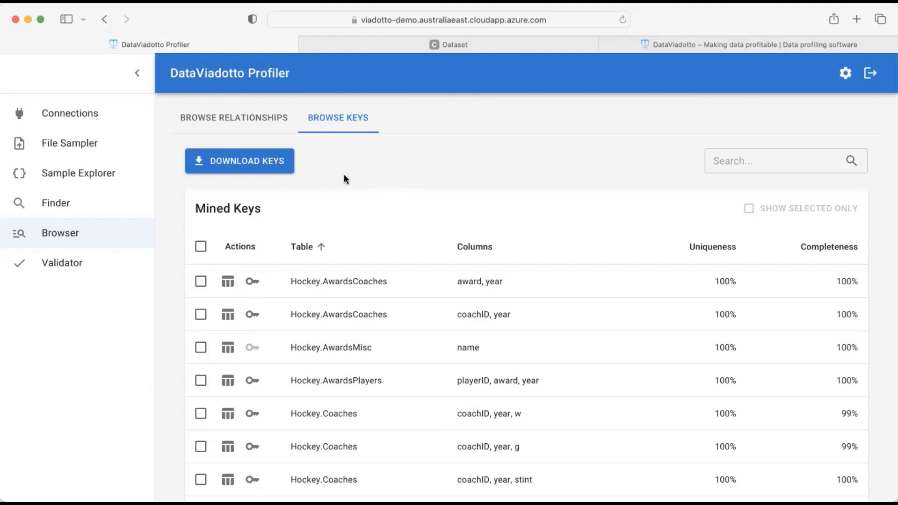
Sort mined relationships by source table descending and scroll to the Hockey.SeriesPost rows
click(247, 128)
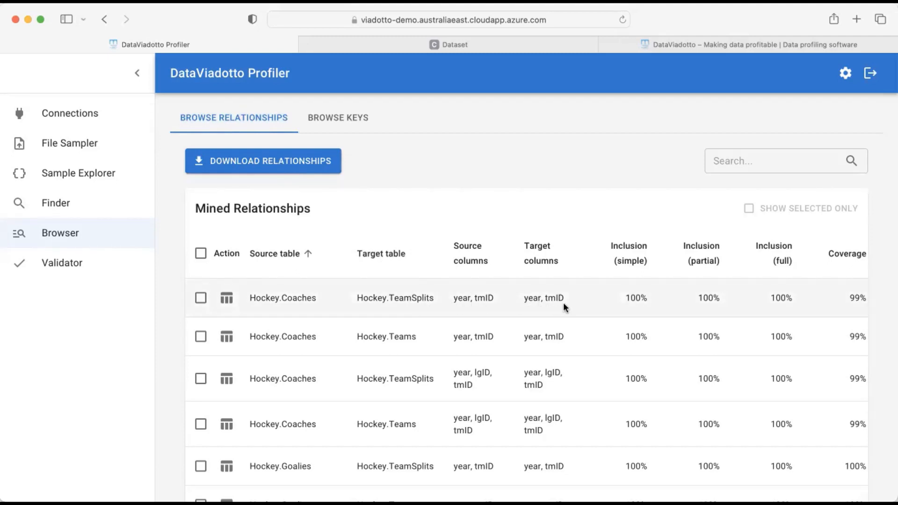
scroll(563, 302, right, 10)
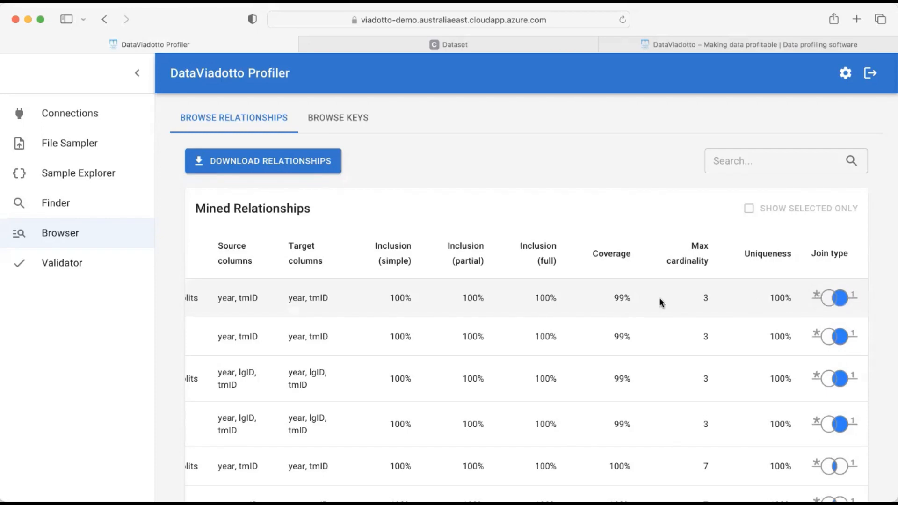
scroll(658, 297, left, 10)
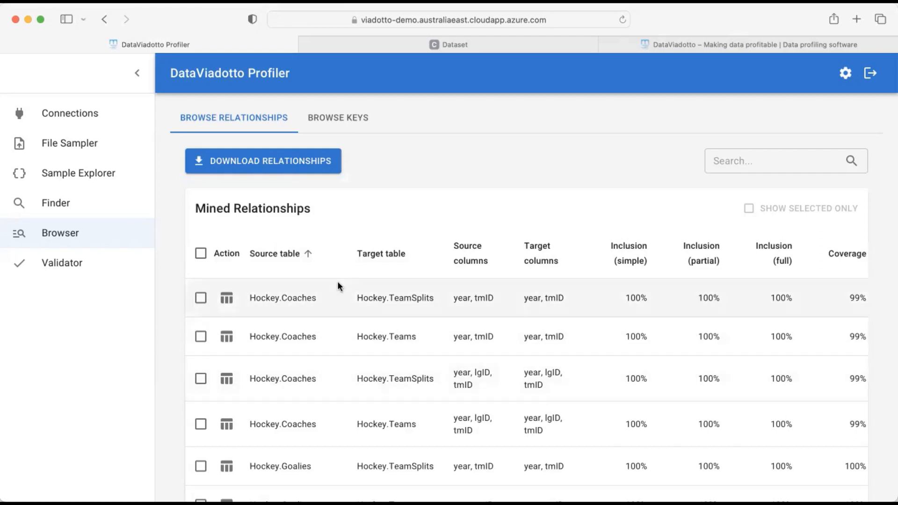
click(309, 255)
scroll(350, 384, down, 10)
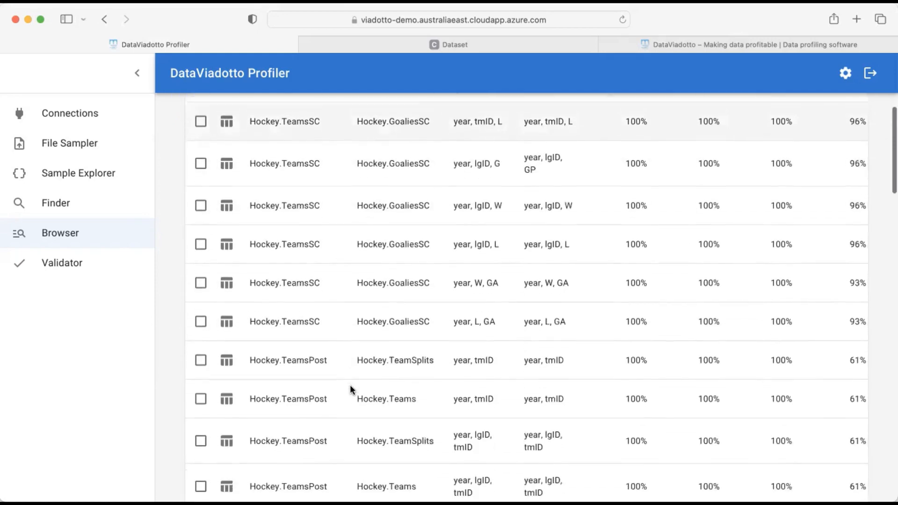
scroll(352, 390, down, 10)
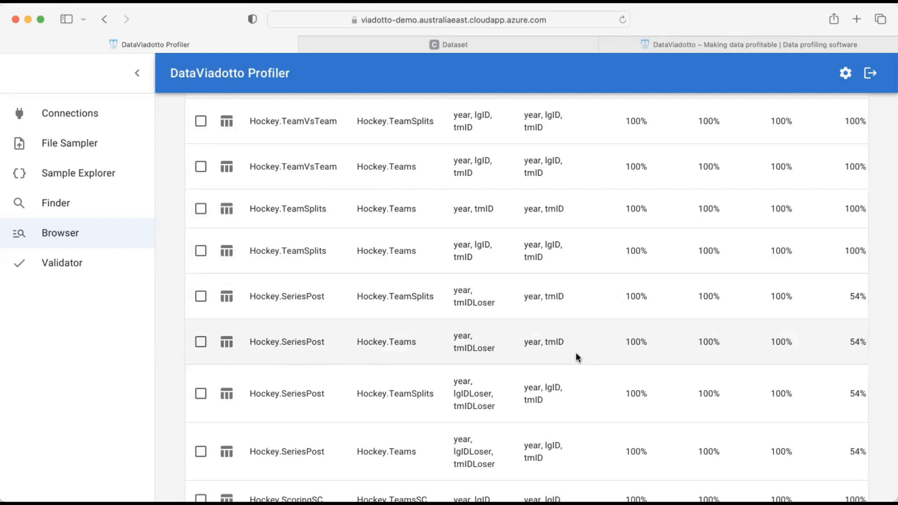
Show example data for SeriesPost [year, tmIDLoser] → Teams [year, tmID] and scroll through both tables
click(227, 341)
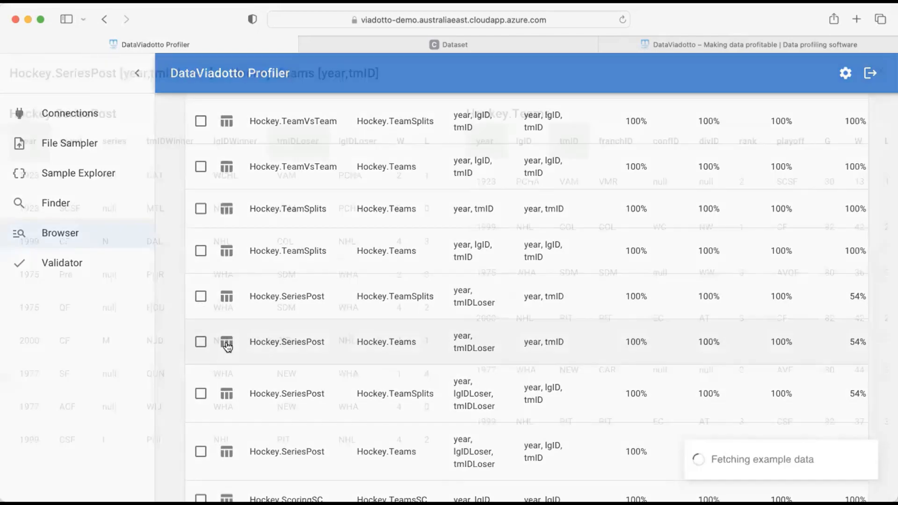
scroll(599, 295, down, 5)
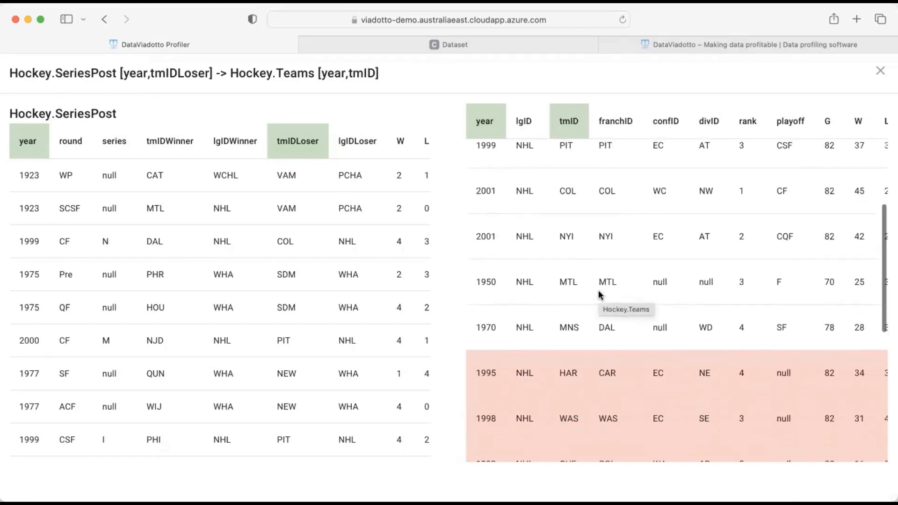
scroll(323, 323, down, 4)
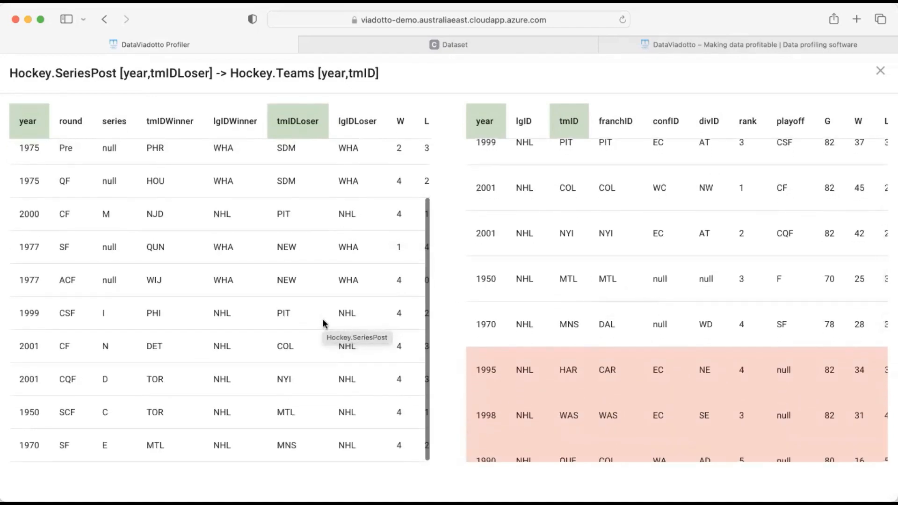
scroll(642, 294, down, 4)
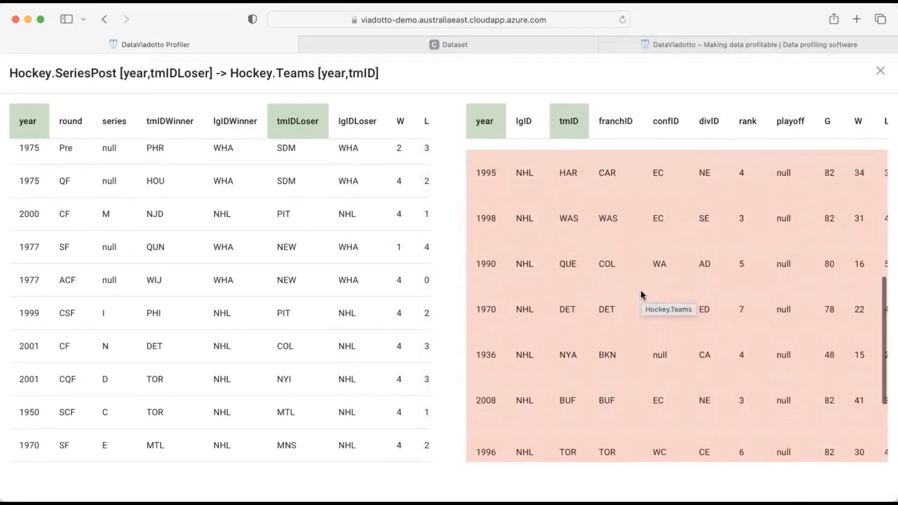
scroll(642, 293, up, 10)
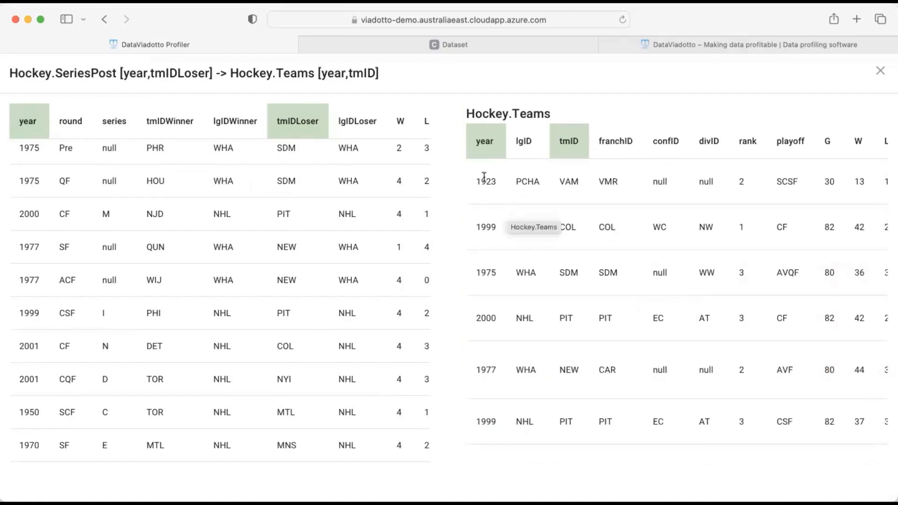
scroll(593, 347, down, 10)
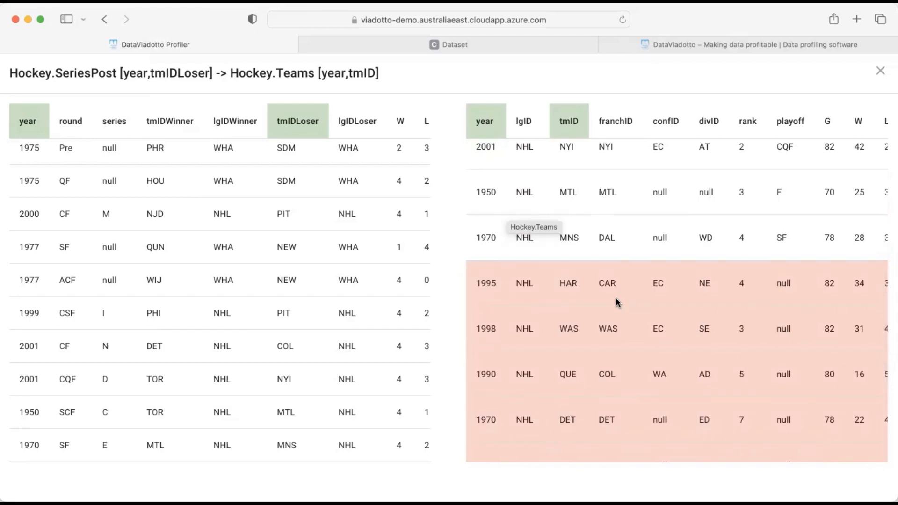
scroll(617, 302, up, 10)
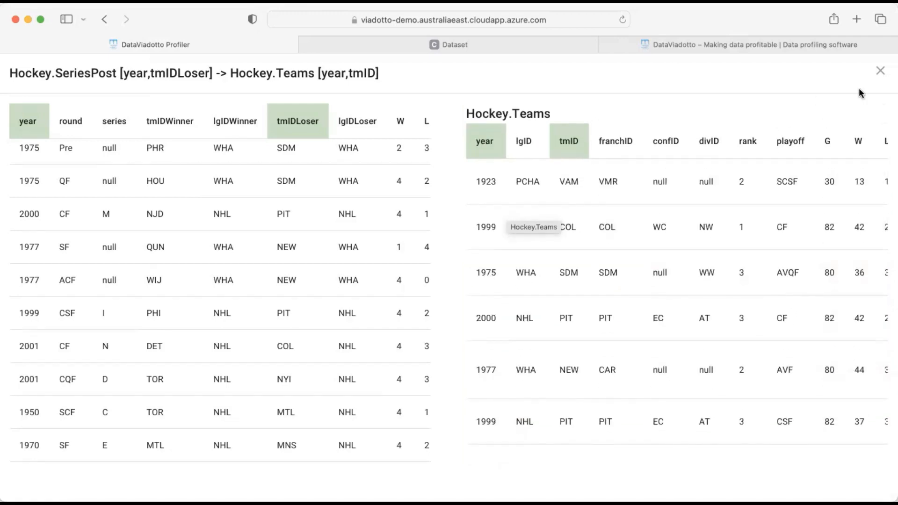
Close the example data, return to the top of the Browser table, and switch to Validator
click(881, 74)
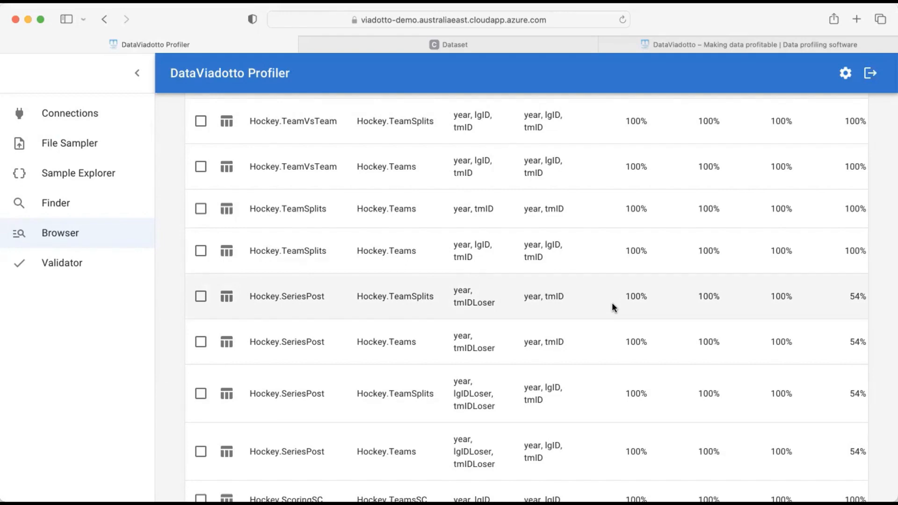
scroll(612, 302, up, 10)
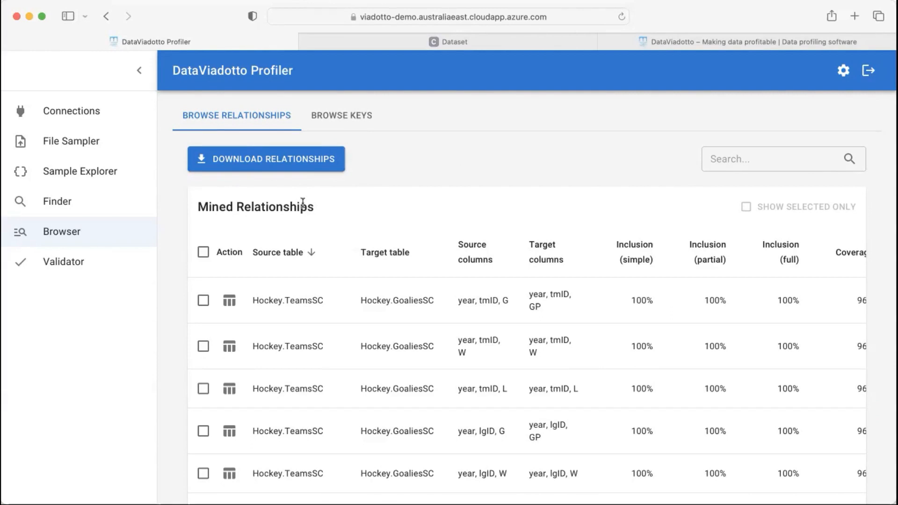
click(79, 271)
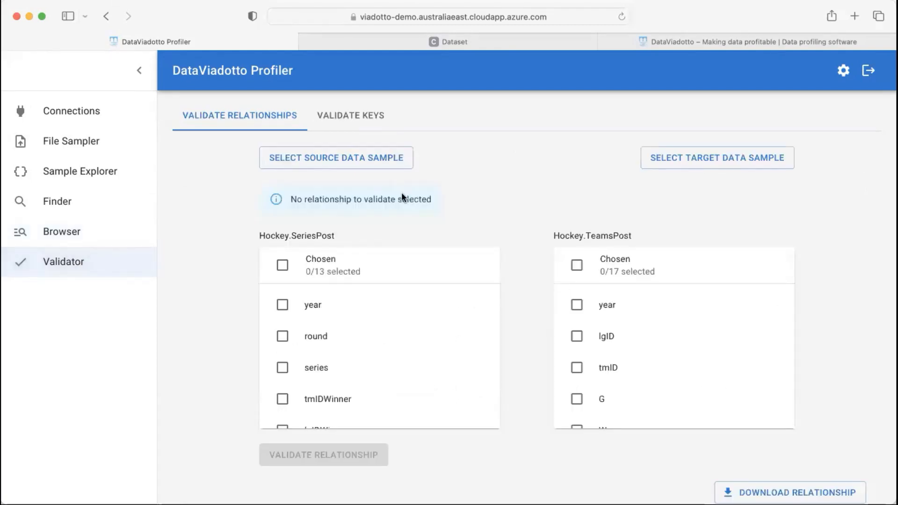
Save Hockey.SeriesPost as the Validator's source data sample
click(375, 163)
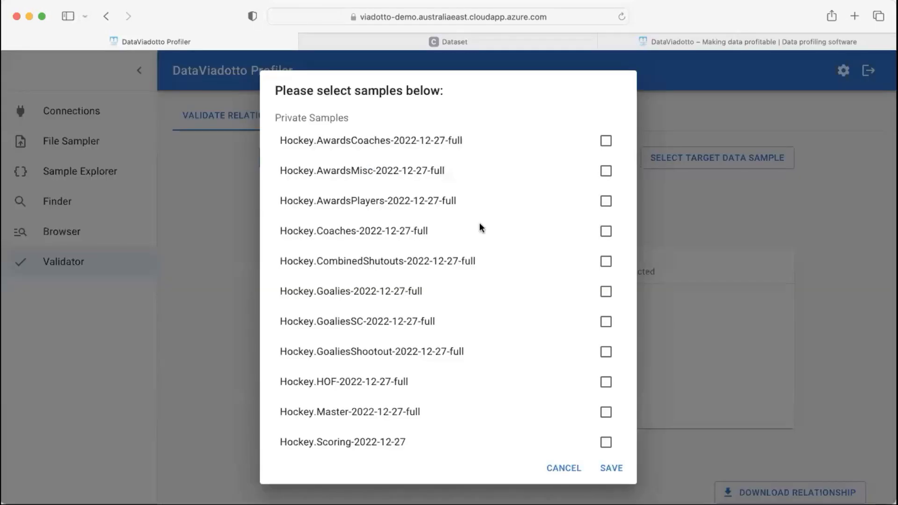
scroll(482, 226, down, 6)
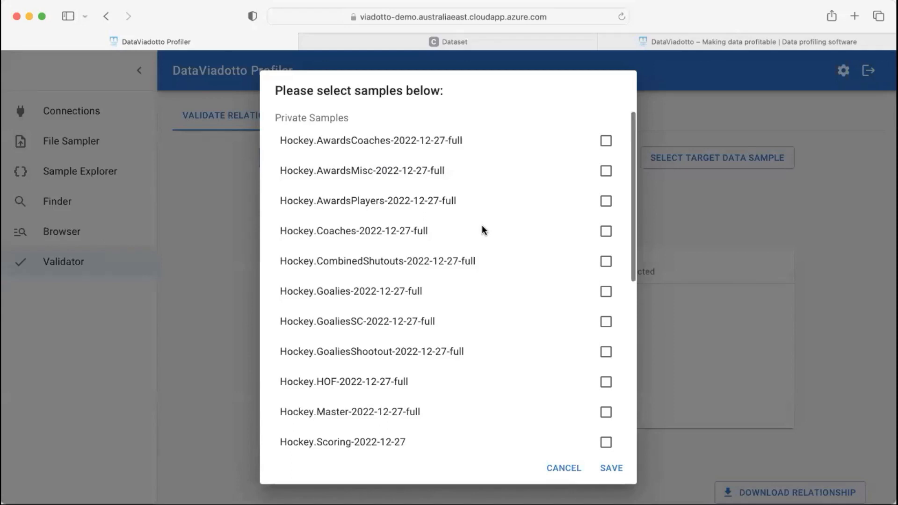
scroll(482, 225, down, 2)
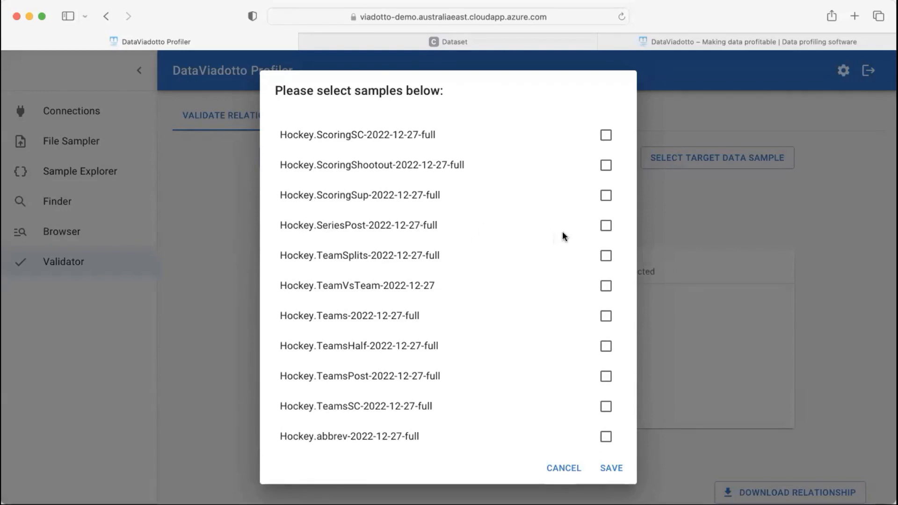
click(605, 227)
click(612, 470)
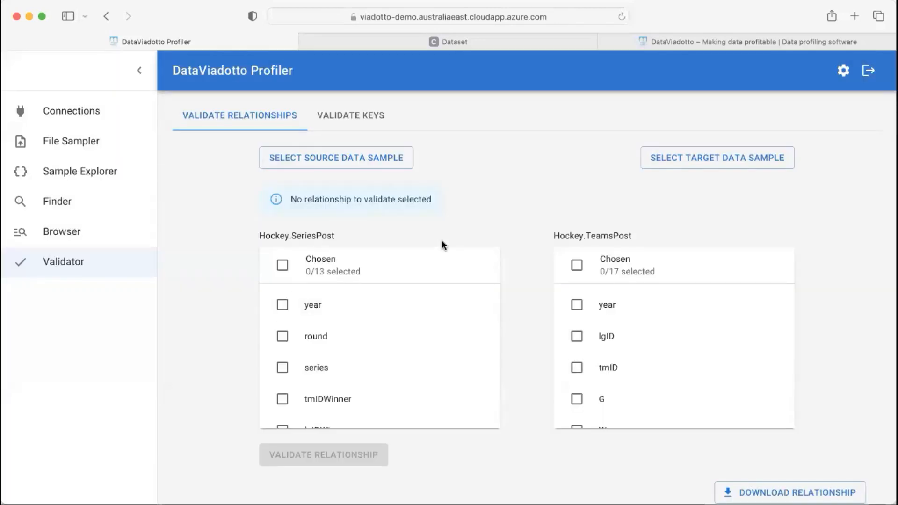
Save Hockey.TeamsPost as the target data sample
click(688, 164)
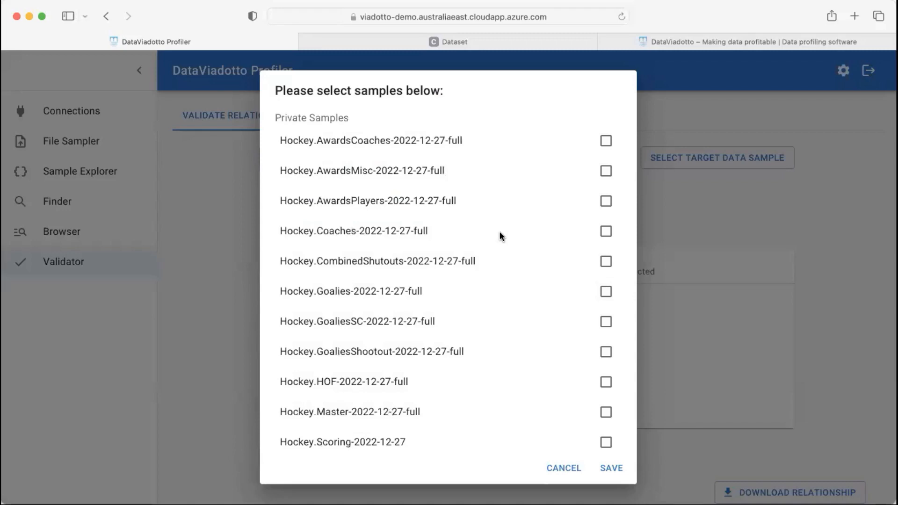
scroll(499, 234, down, 10)
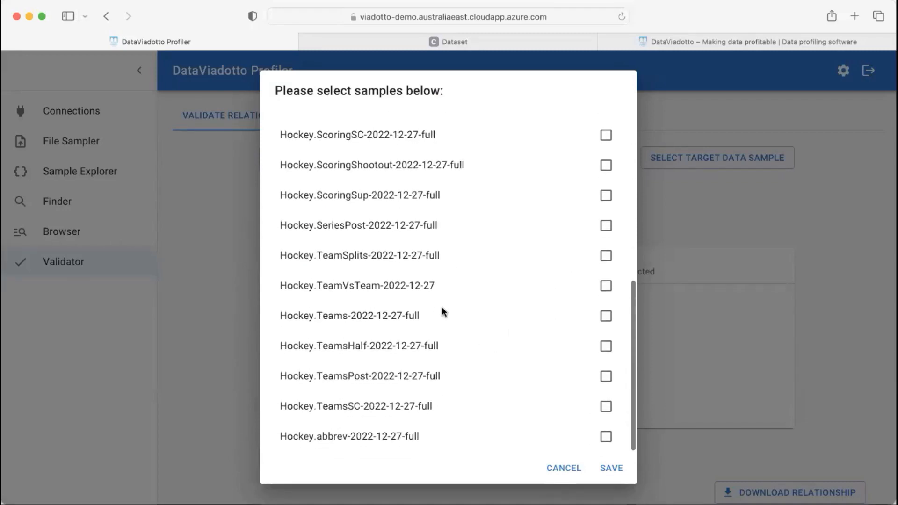
click(606, 377)
click(613, 469)
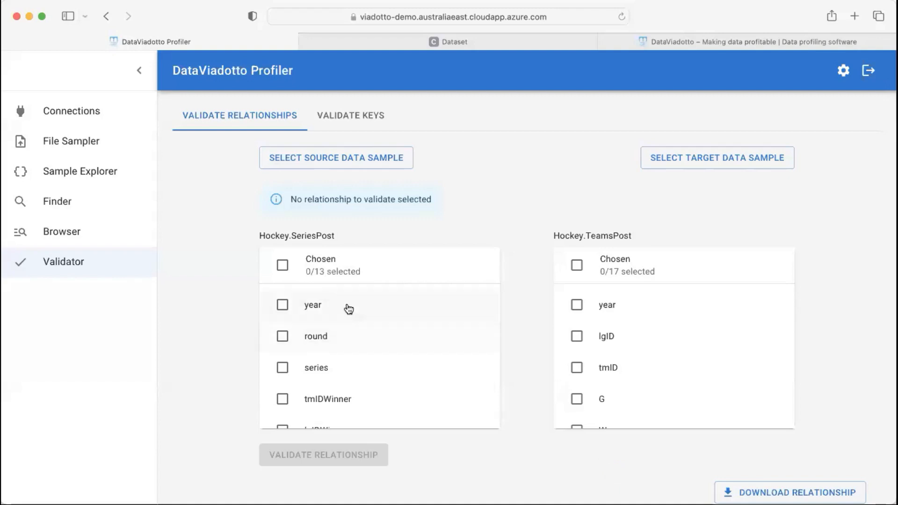
Select year and tmIDWinner on Hockey.SeriesPost, and year and tmID on Hockey.TeamsPost
click(283, 307)
scroll(378, 376, down, 1)
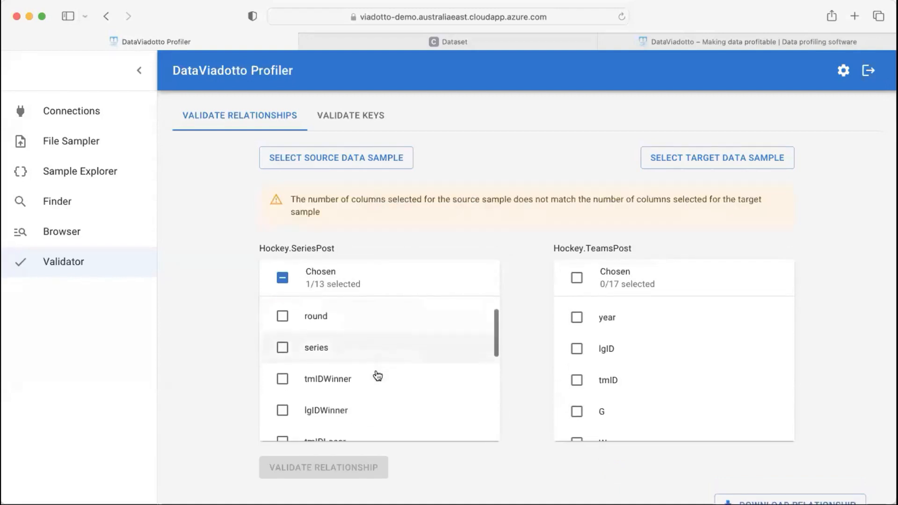
click(283, 373)
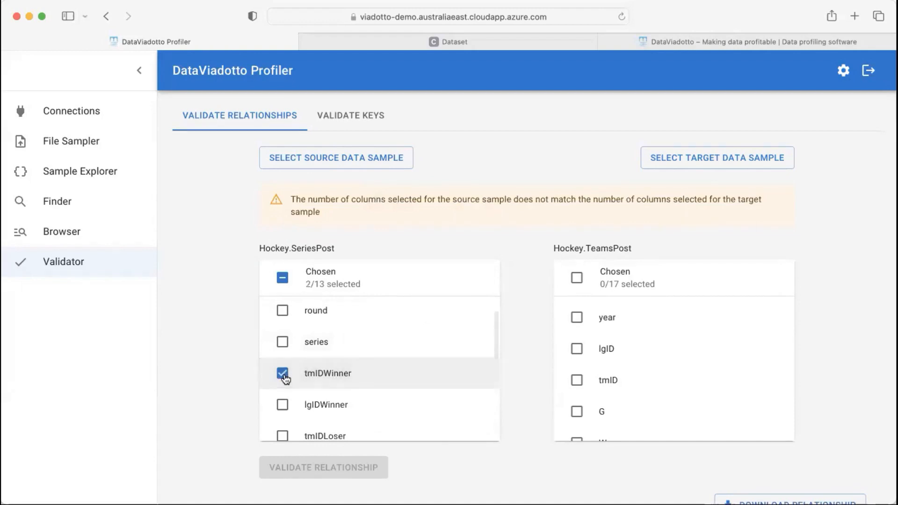
click(577, 318)
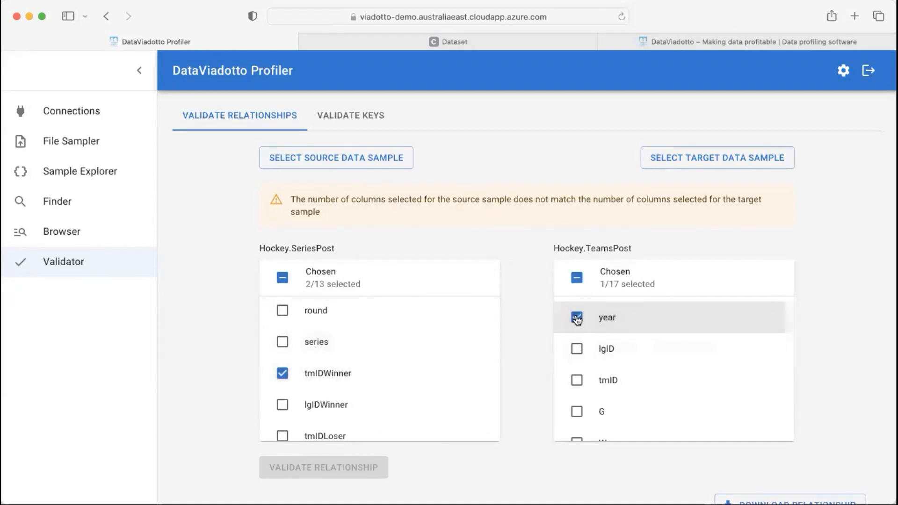
click(577, 379)
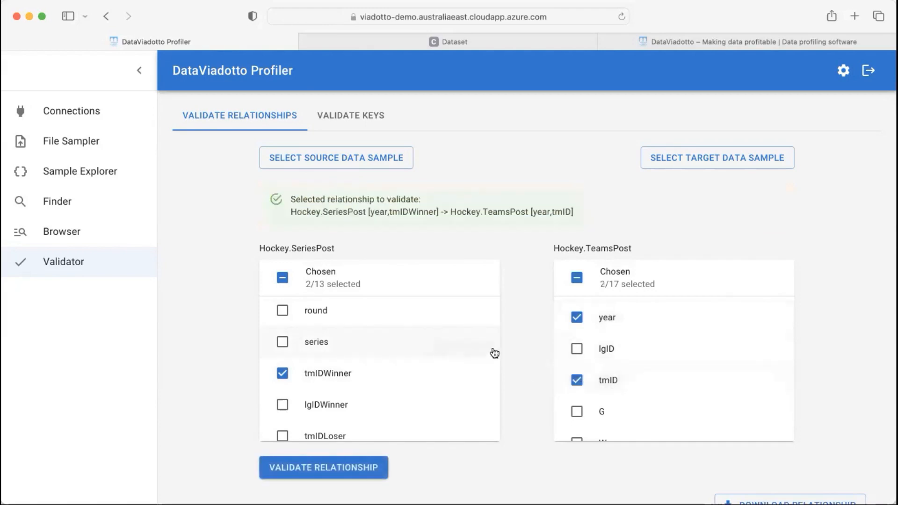
scroll(526, 339, down, 1)
scroll(525, 336, down, 2)
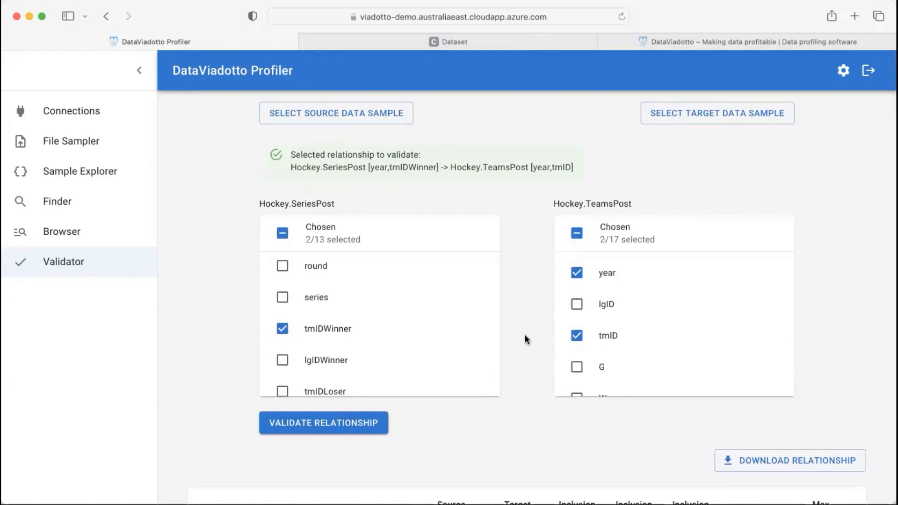
Validate the relationship, showing 99% inclusion, 50% coverage and max cardinality 4
click(368, 429)
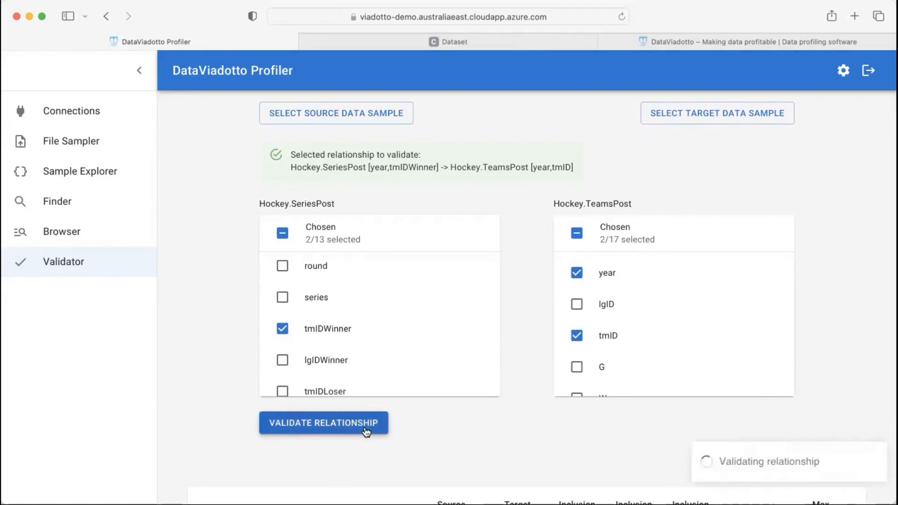
scroll(534, 408, down, 5)
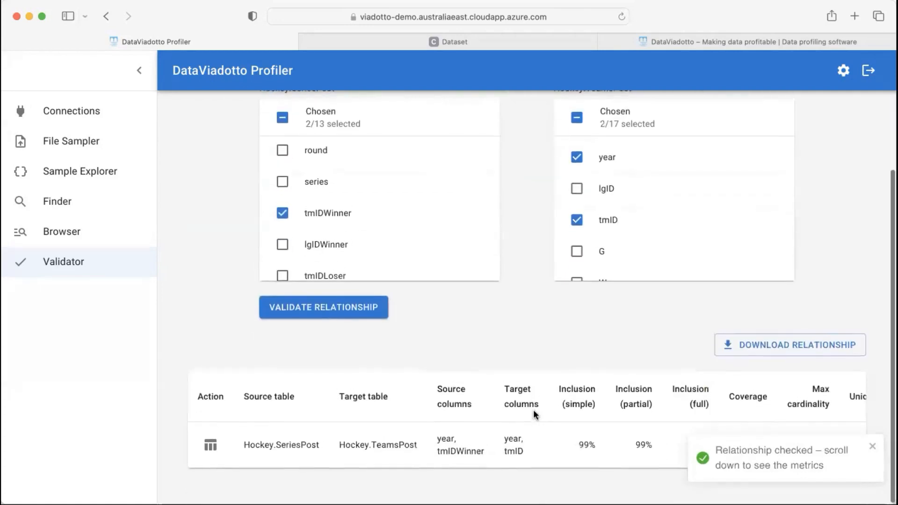
click(872, 447)
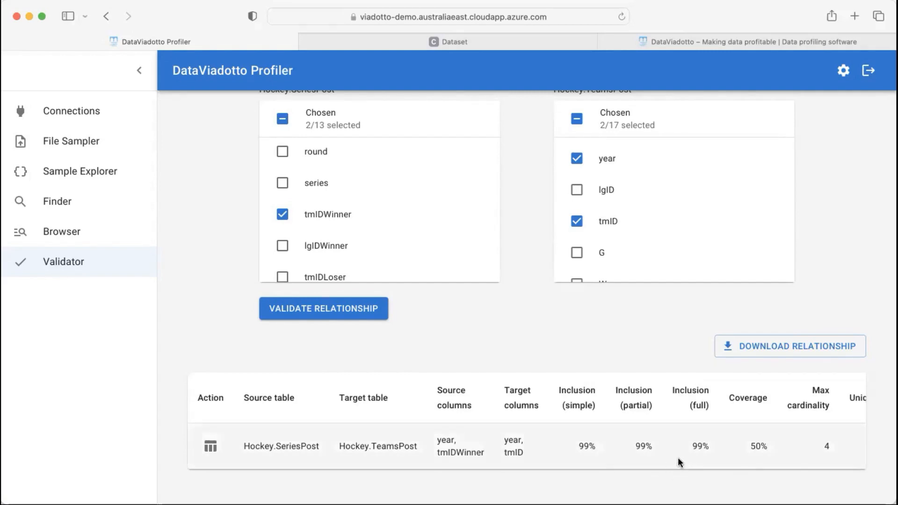
click(211, 447)
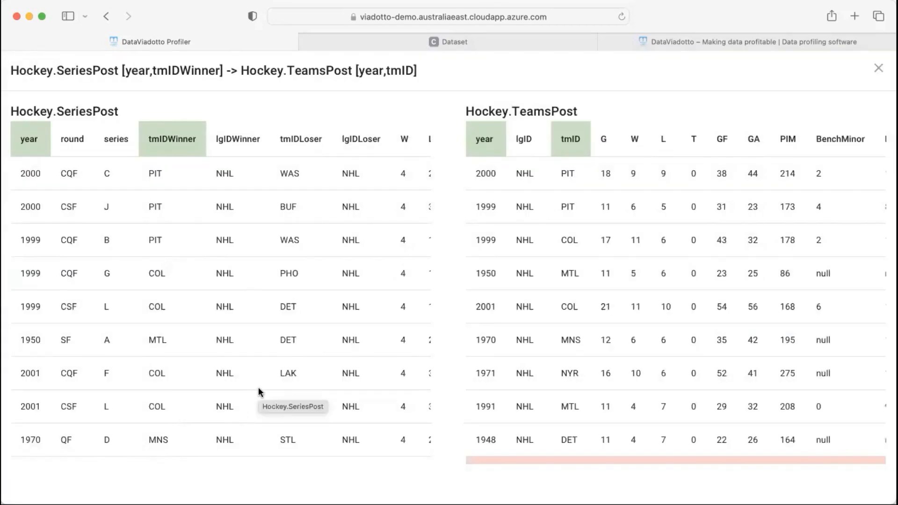
scroll(277, 373, down, 8)
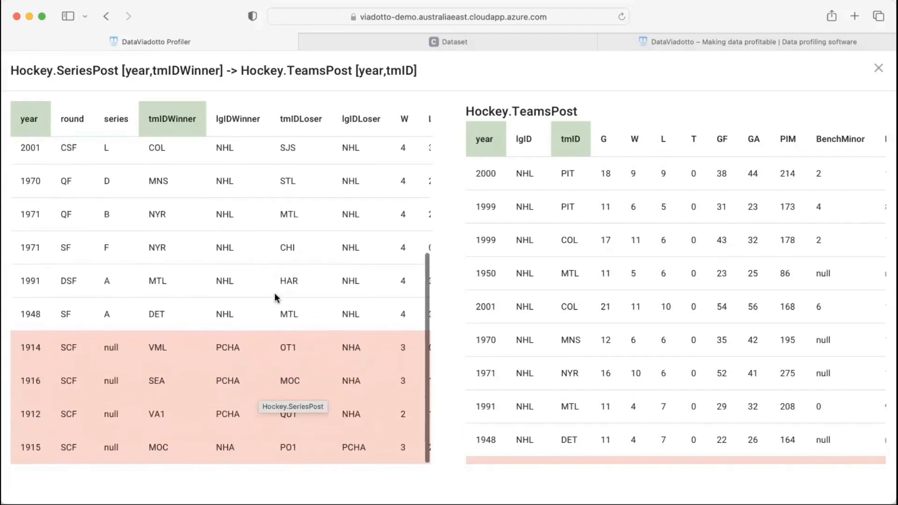
scroll(189, 260, up, 5)
scroll(189, 260, up, 3)
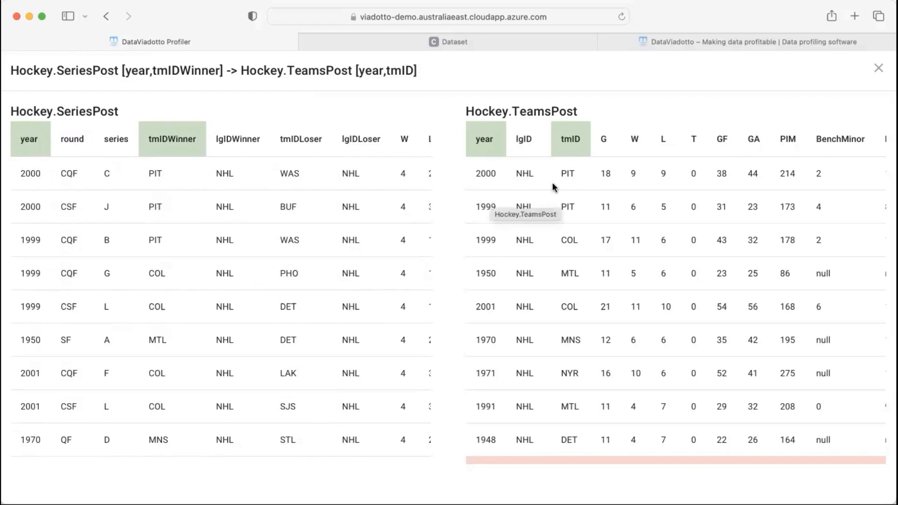
scroll(297, 340, down, 5)
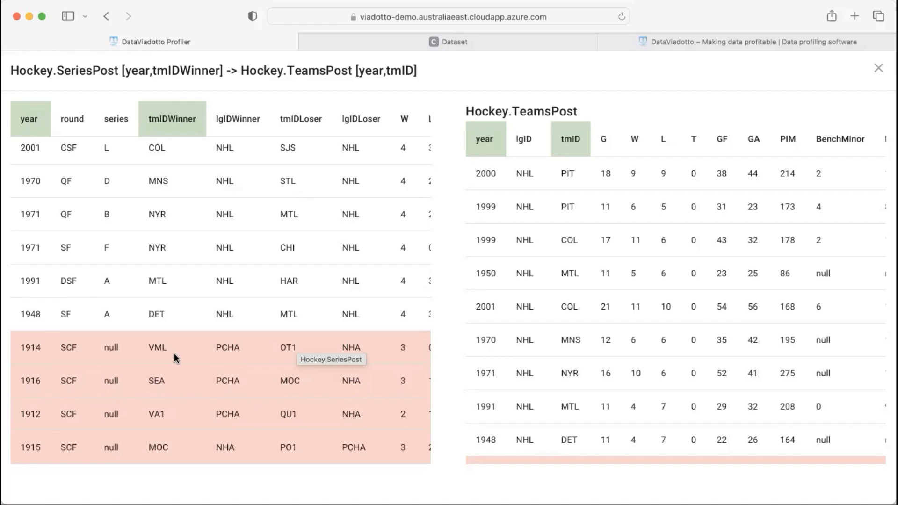
scroll(208, 353, up, 5)
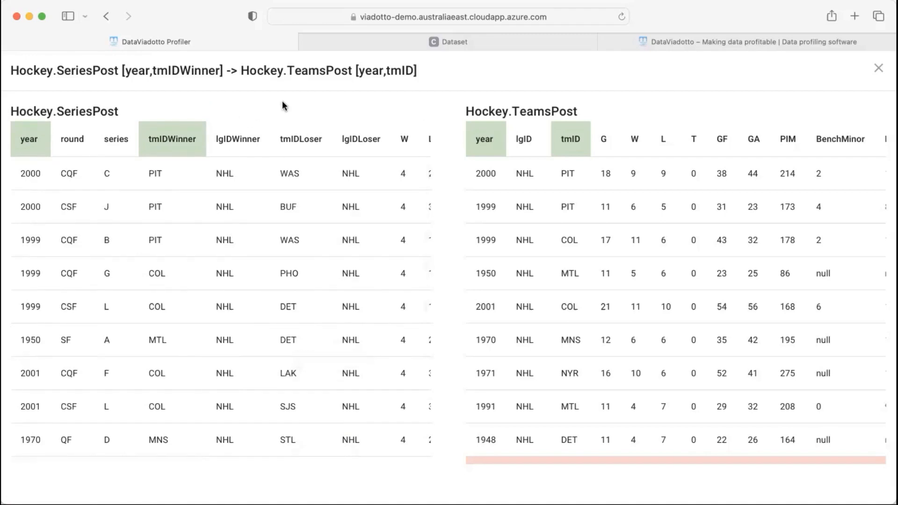
click(879, 71)
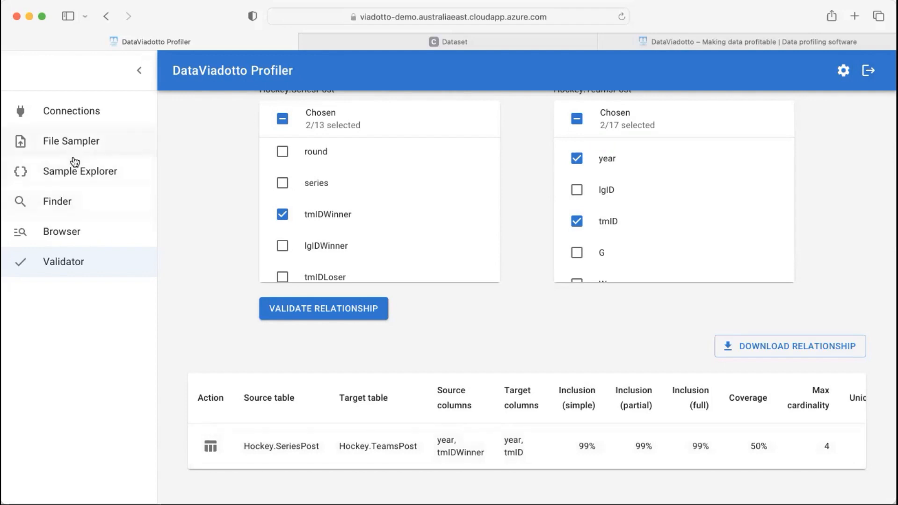
In Finder's advanced settings, lower the inclusion and simple thresholds to 90%
click(66, 205)
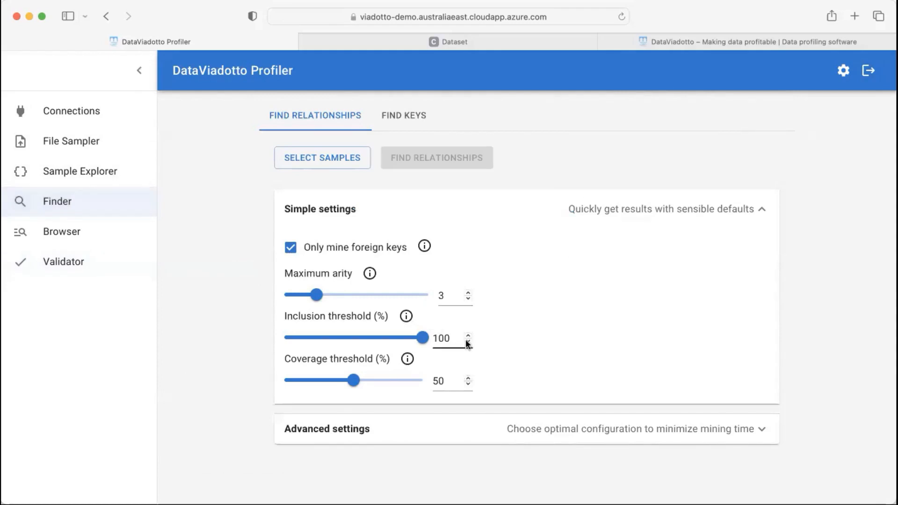
click(490, 430)
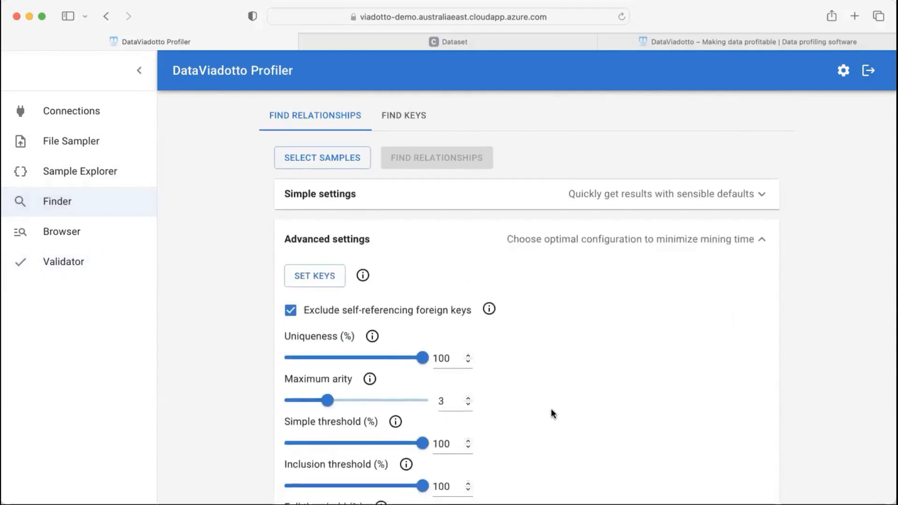
scroll(551, 412, down, 3)
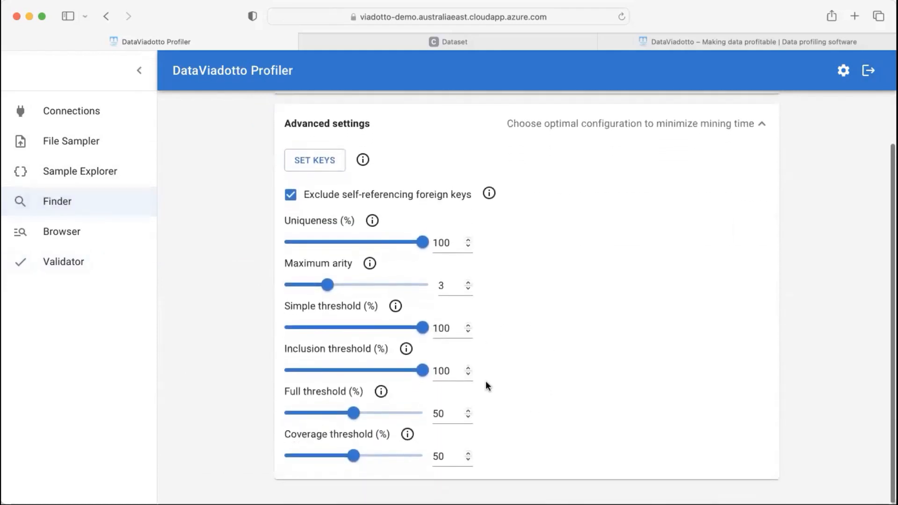
click(469, 373)
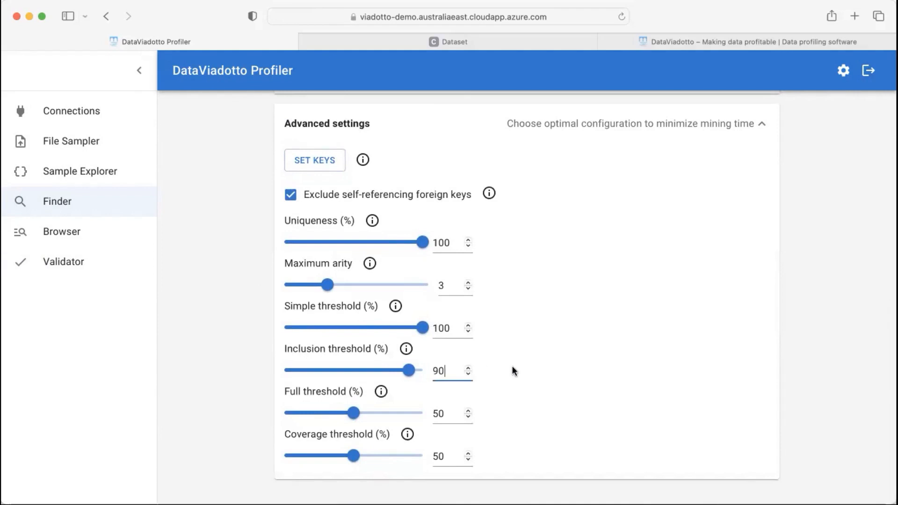
click(469, 332)
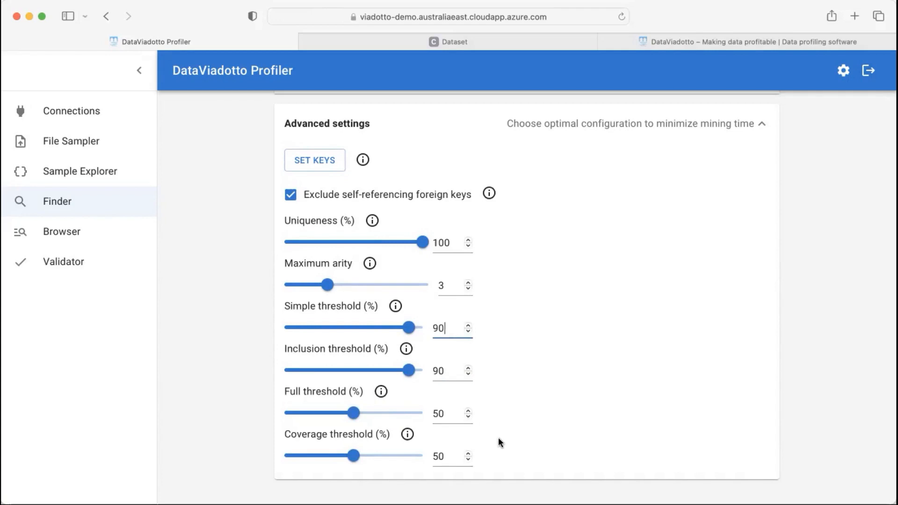
scroll(596, 398, up, 5)
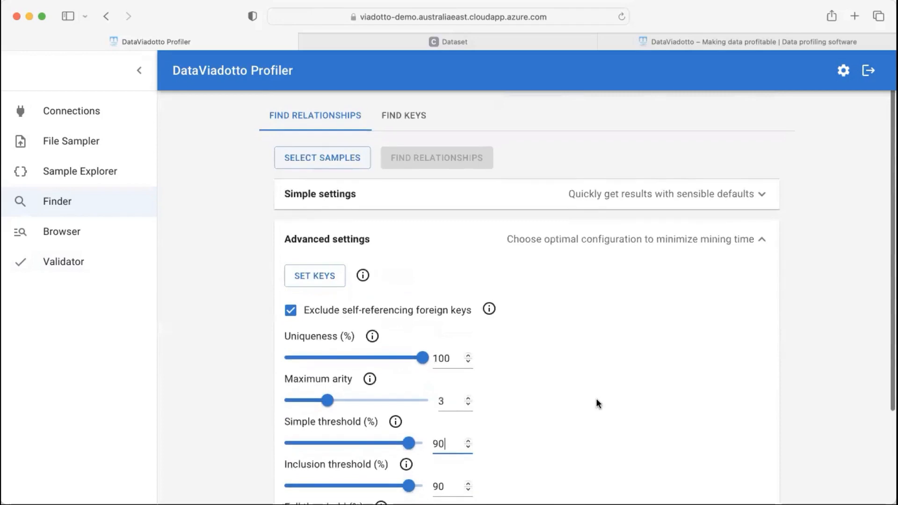
Select the Hockey.SeriesPost and Hockey.TeamsPost samples for mining
click(353, 161)
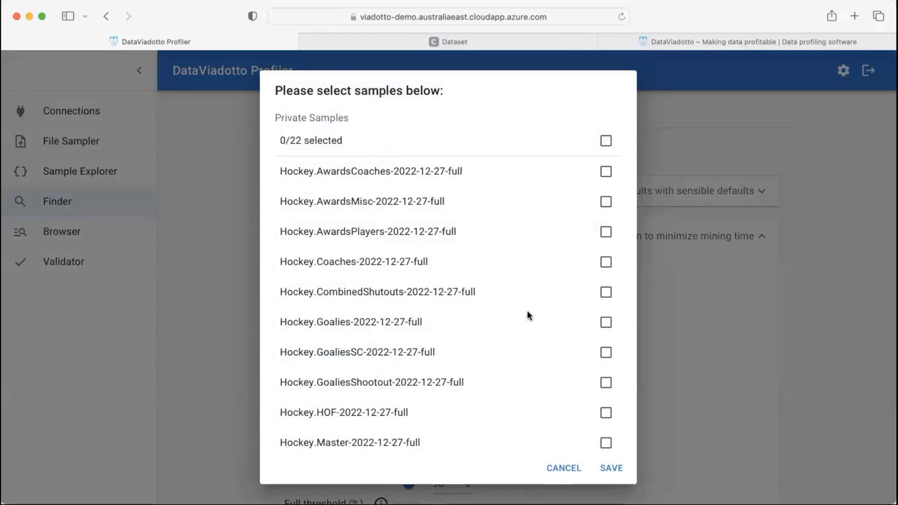
scroll(519, 335, down, 5)
scroll(520, 335, down, 5)
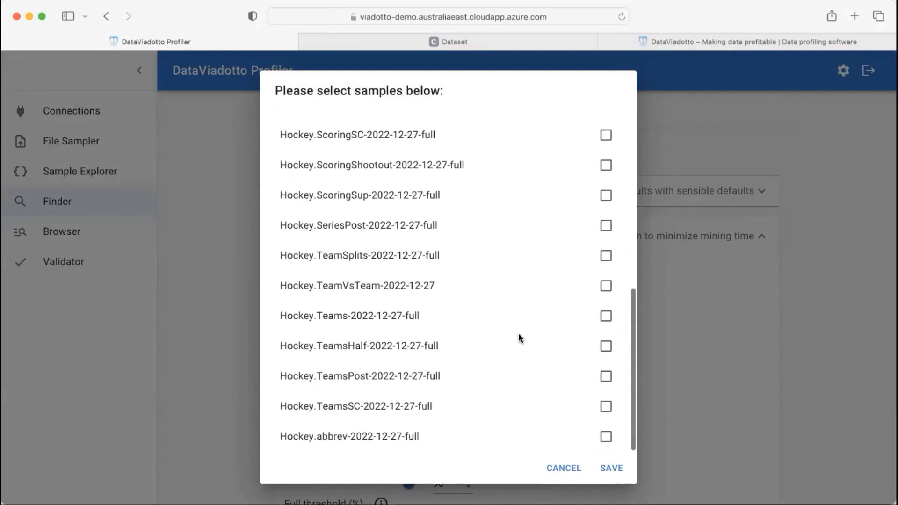
click(605, 376)
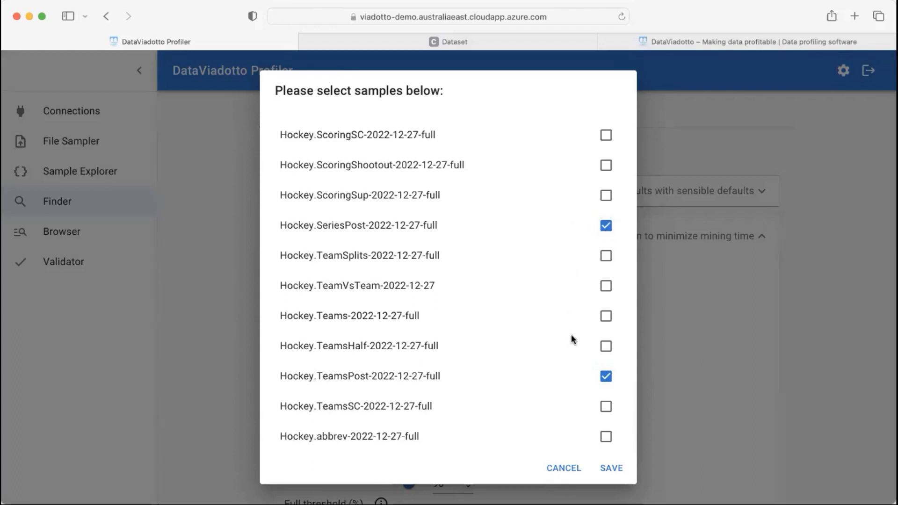
click(611, 469)
Run Find Relationships at 90% thresholds, mining 7 relationships
scroll(695, 449, down, 5)
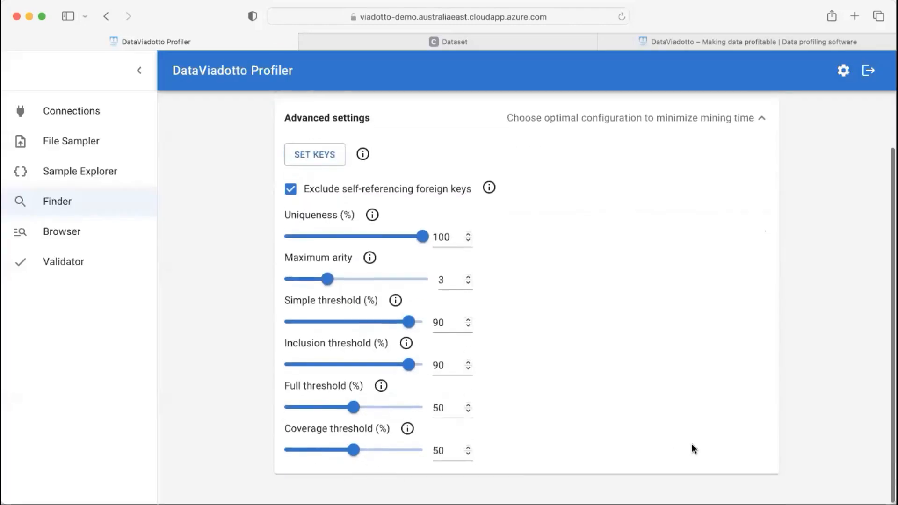
scroll(796, 377, up, 2)
scroll(796, 378, up, 3)
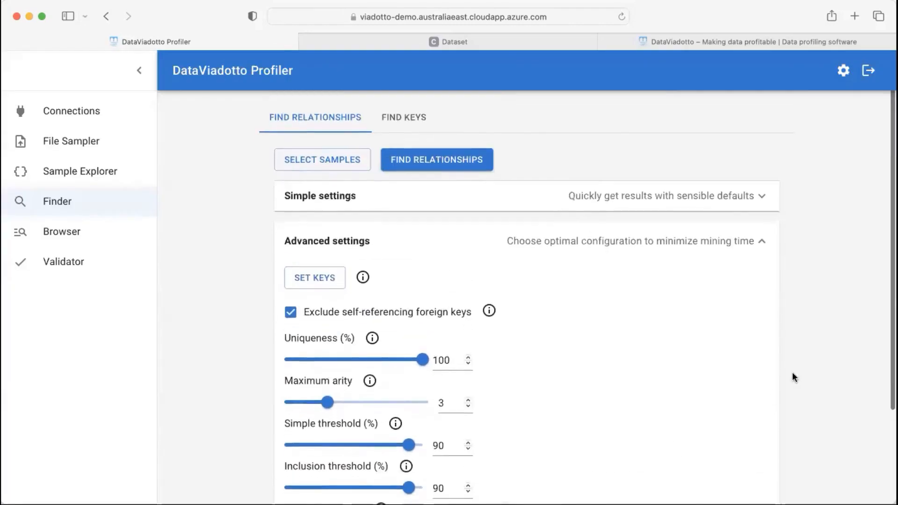
click(470, 161)
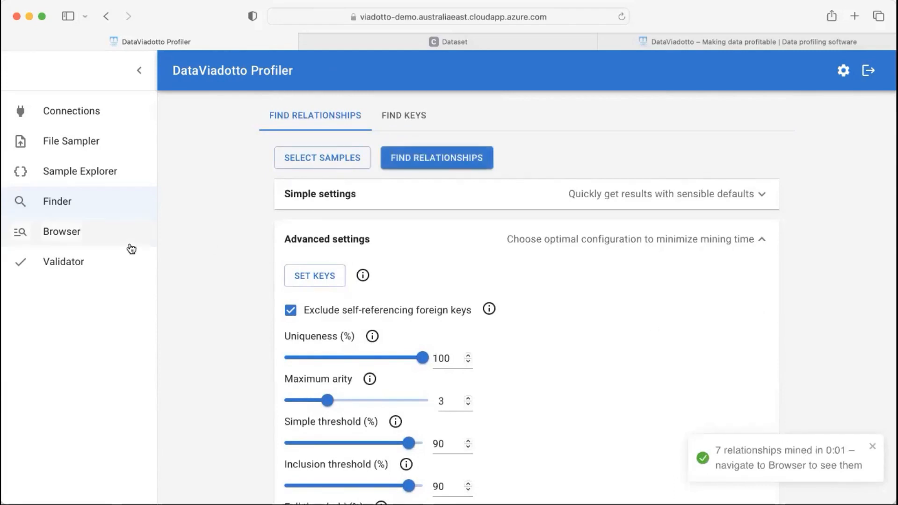
List the mined relationships in Browser and show example data for year, tmIDLoser → year, tmID
click(68, 234)
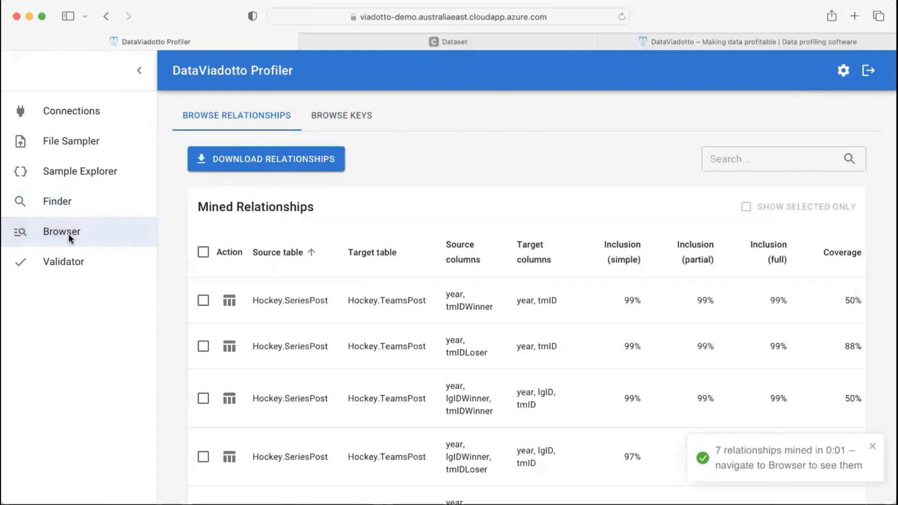
scroll(342, 285, down, 1)
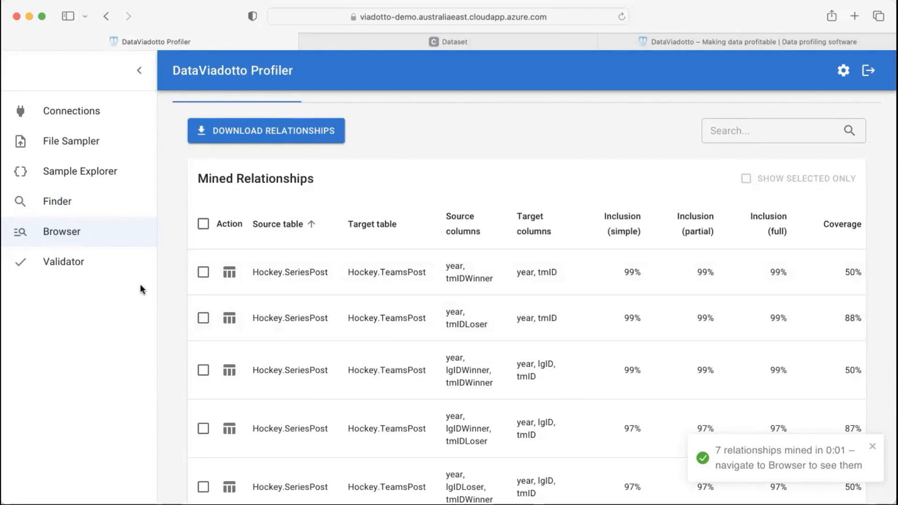
click(232, 320)
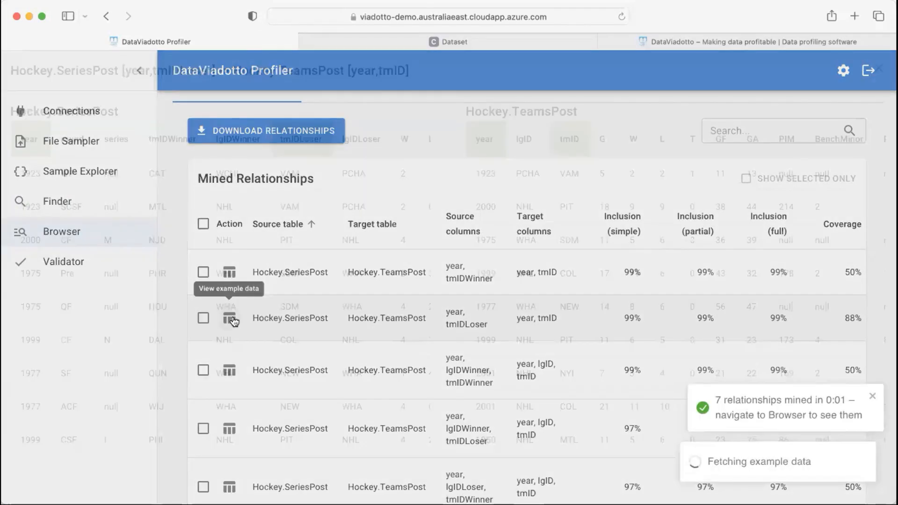